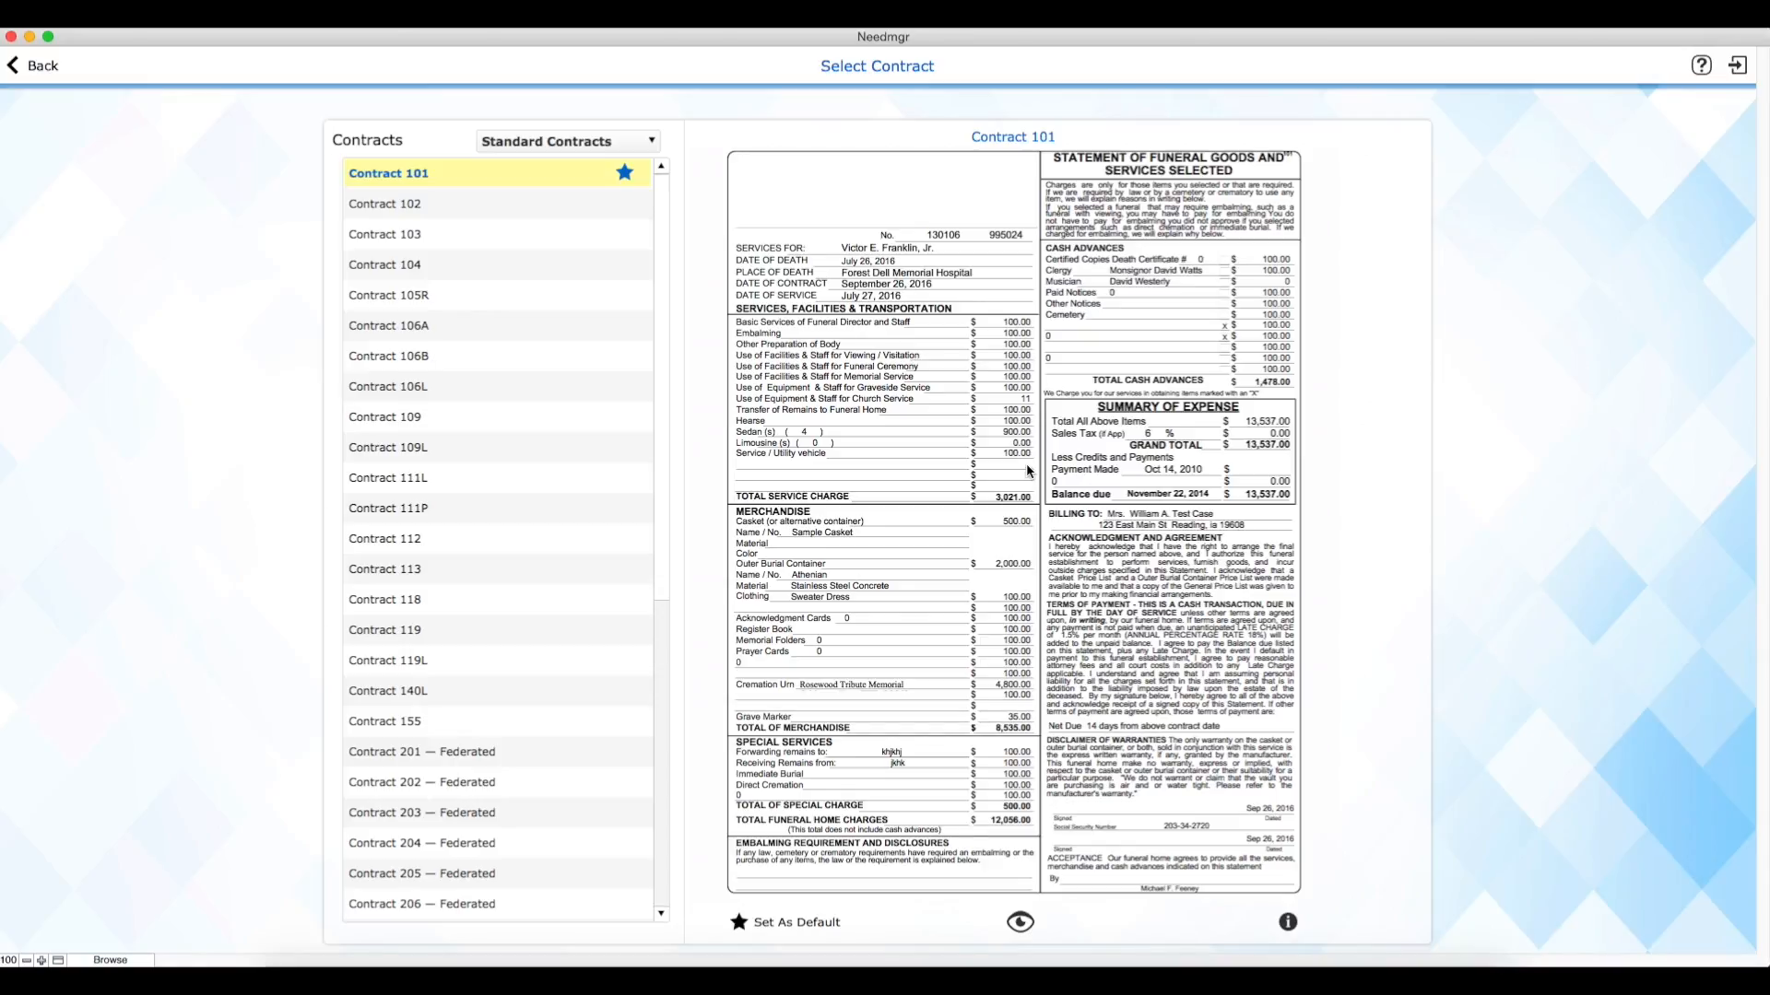
Step: Browse the standard contracts, previewing Contract 102 and Contract 103 before reselecting Contract 101
drag(658, 203, 658, 510)
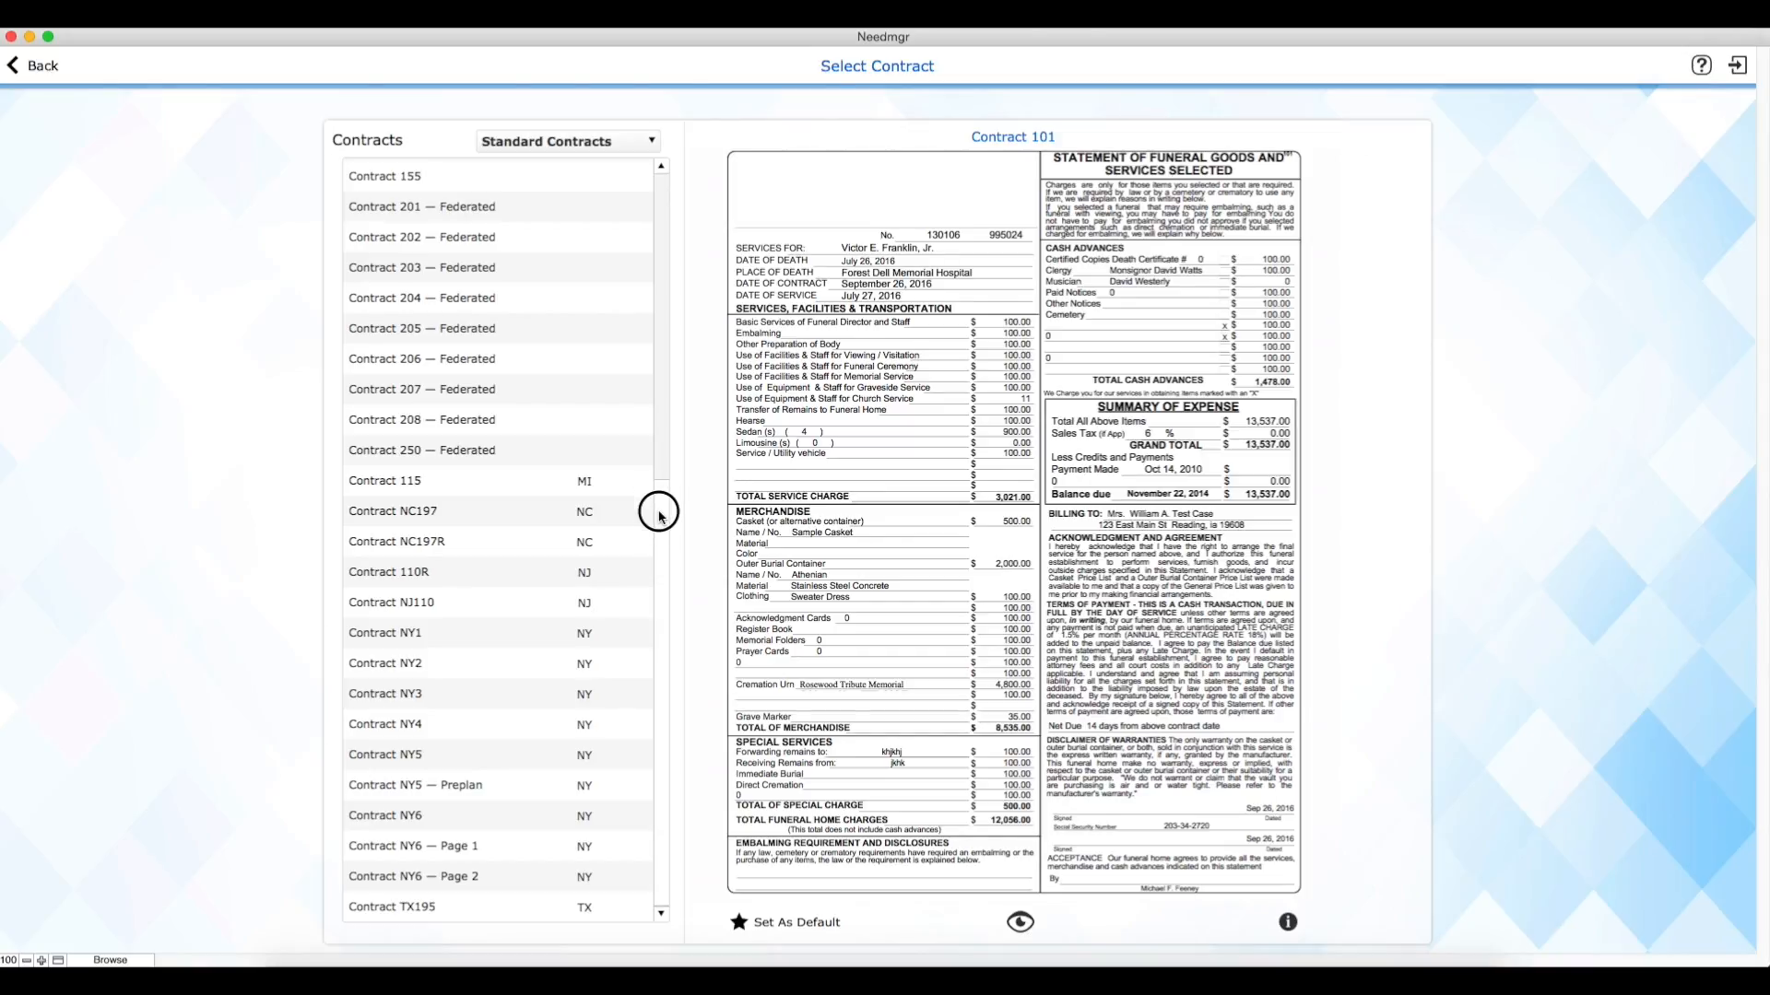
drag(660, 514, 564, 175)
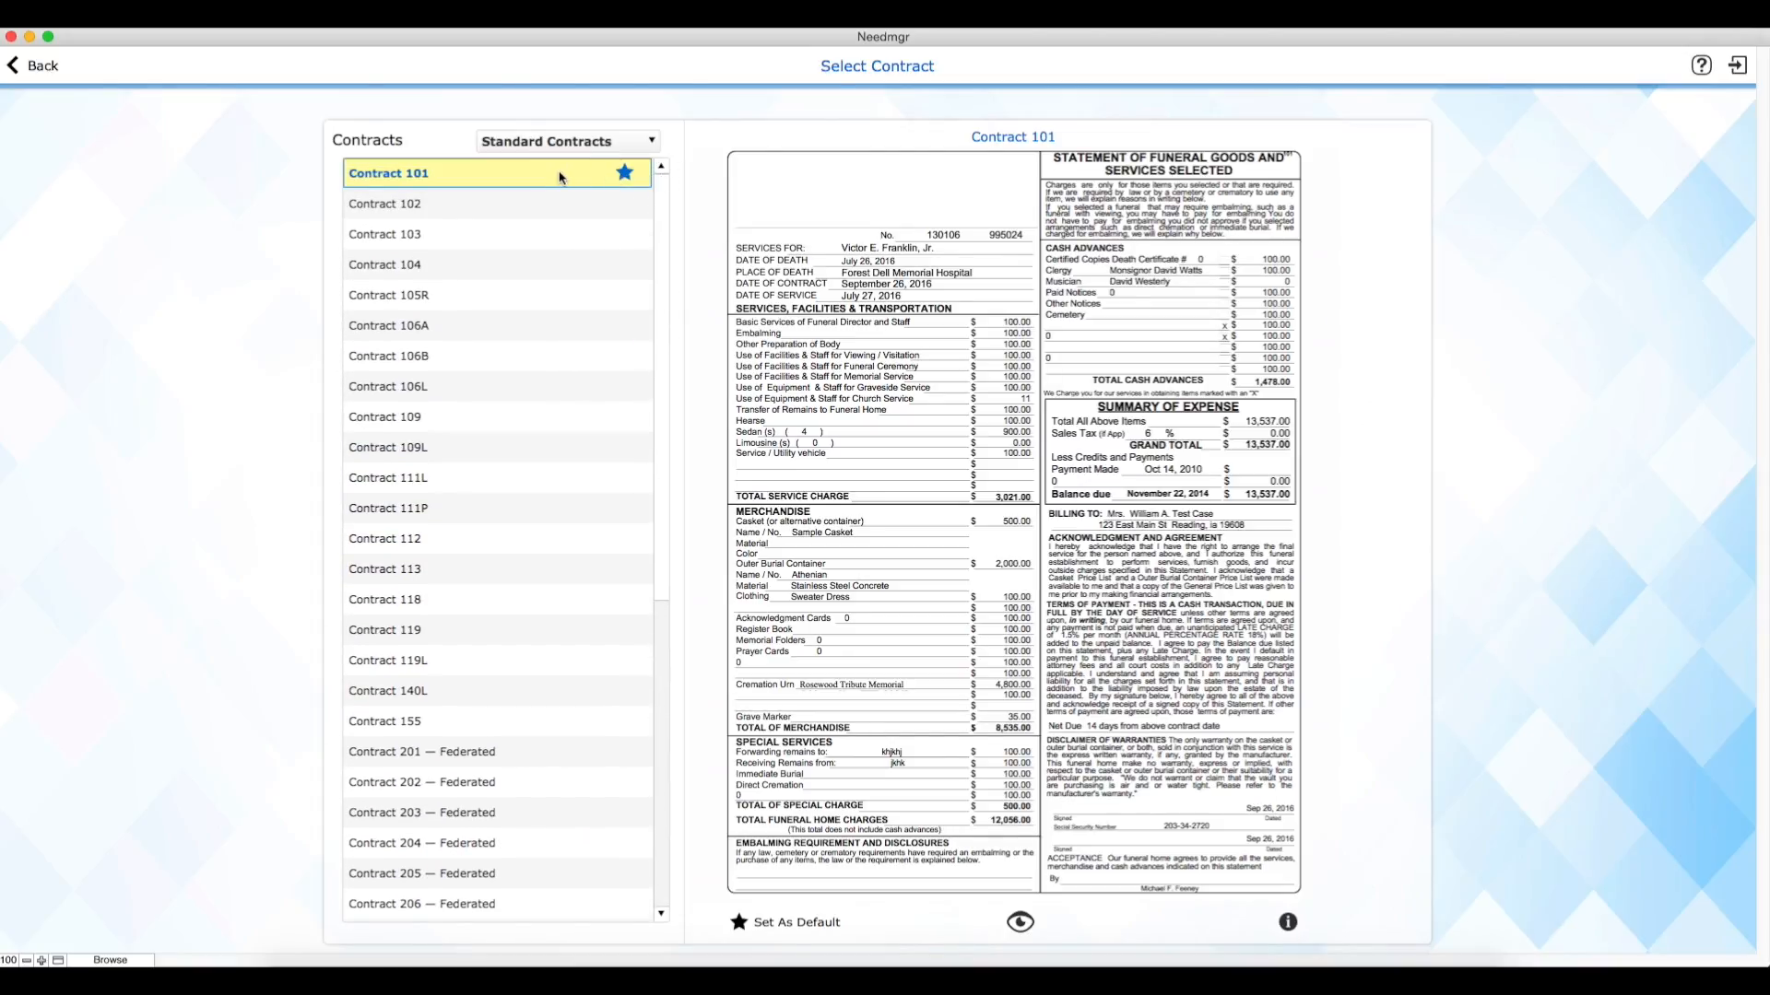
click(559, 200)
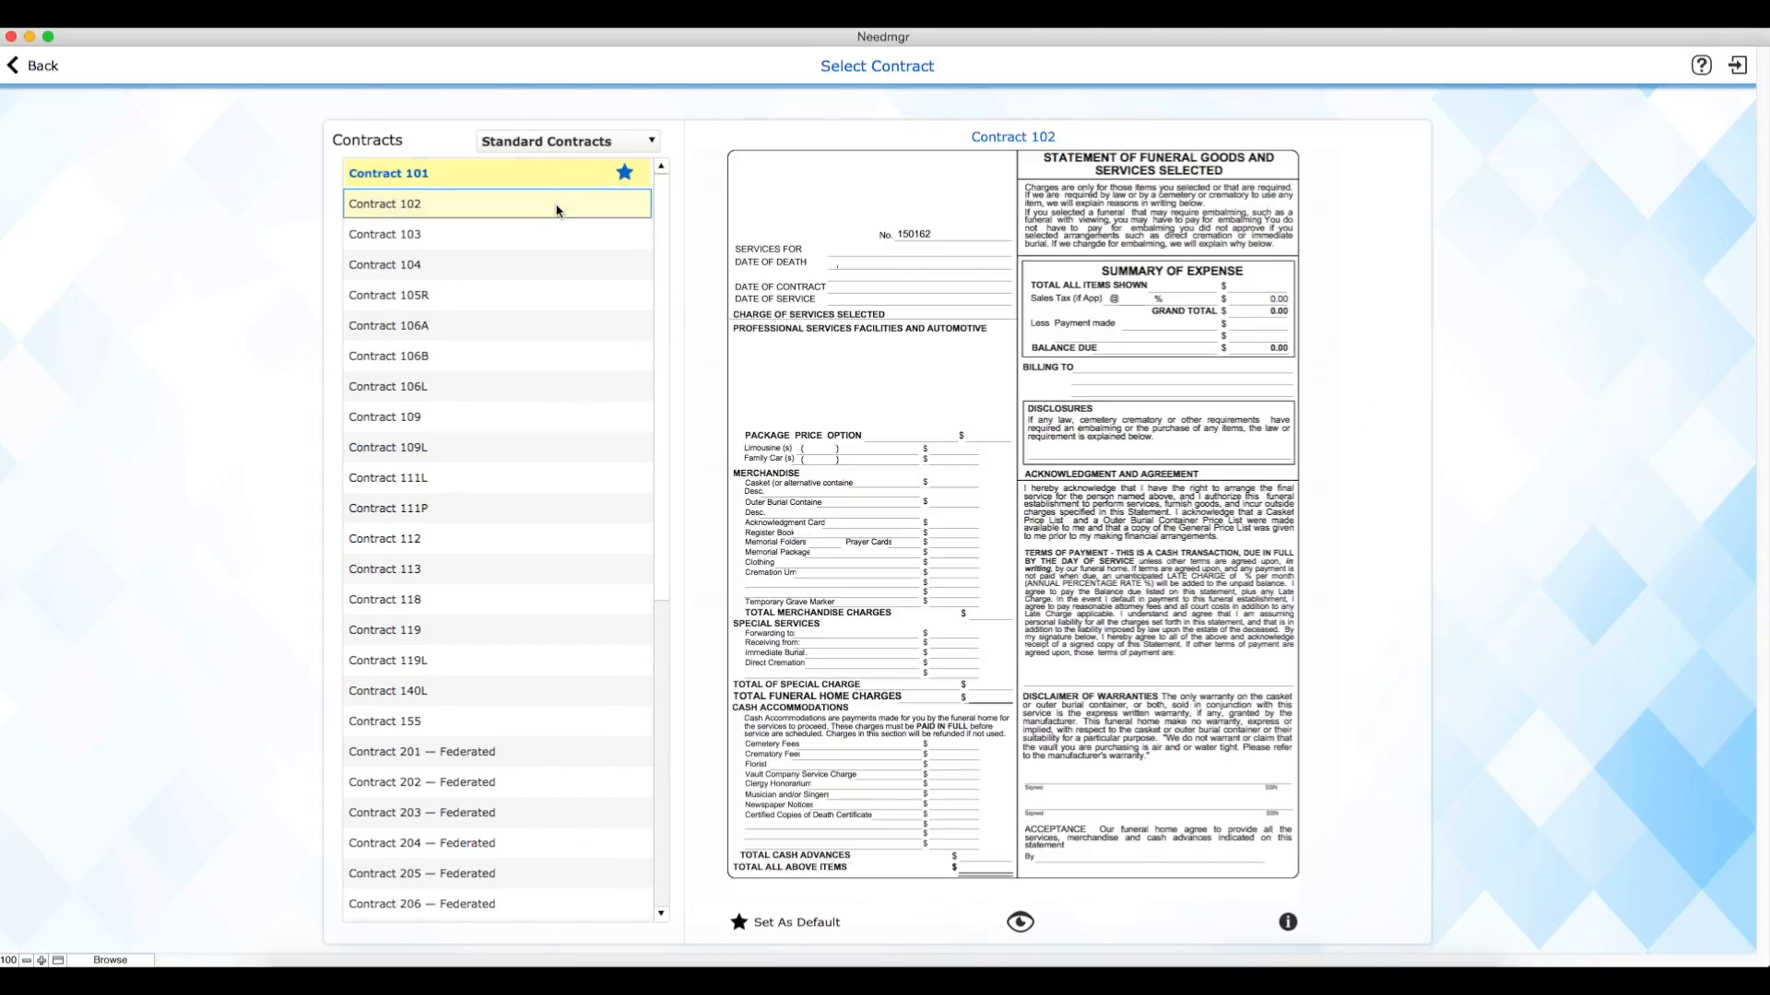
click(556, 242)
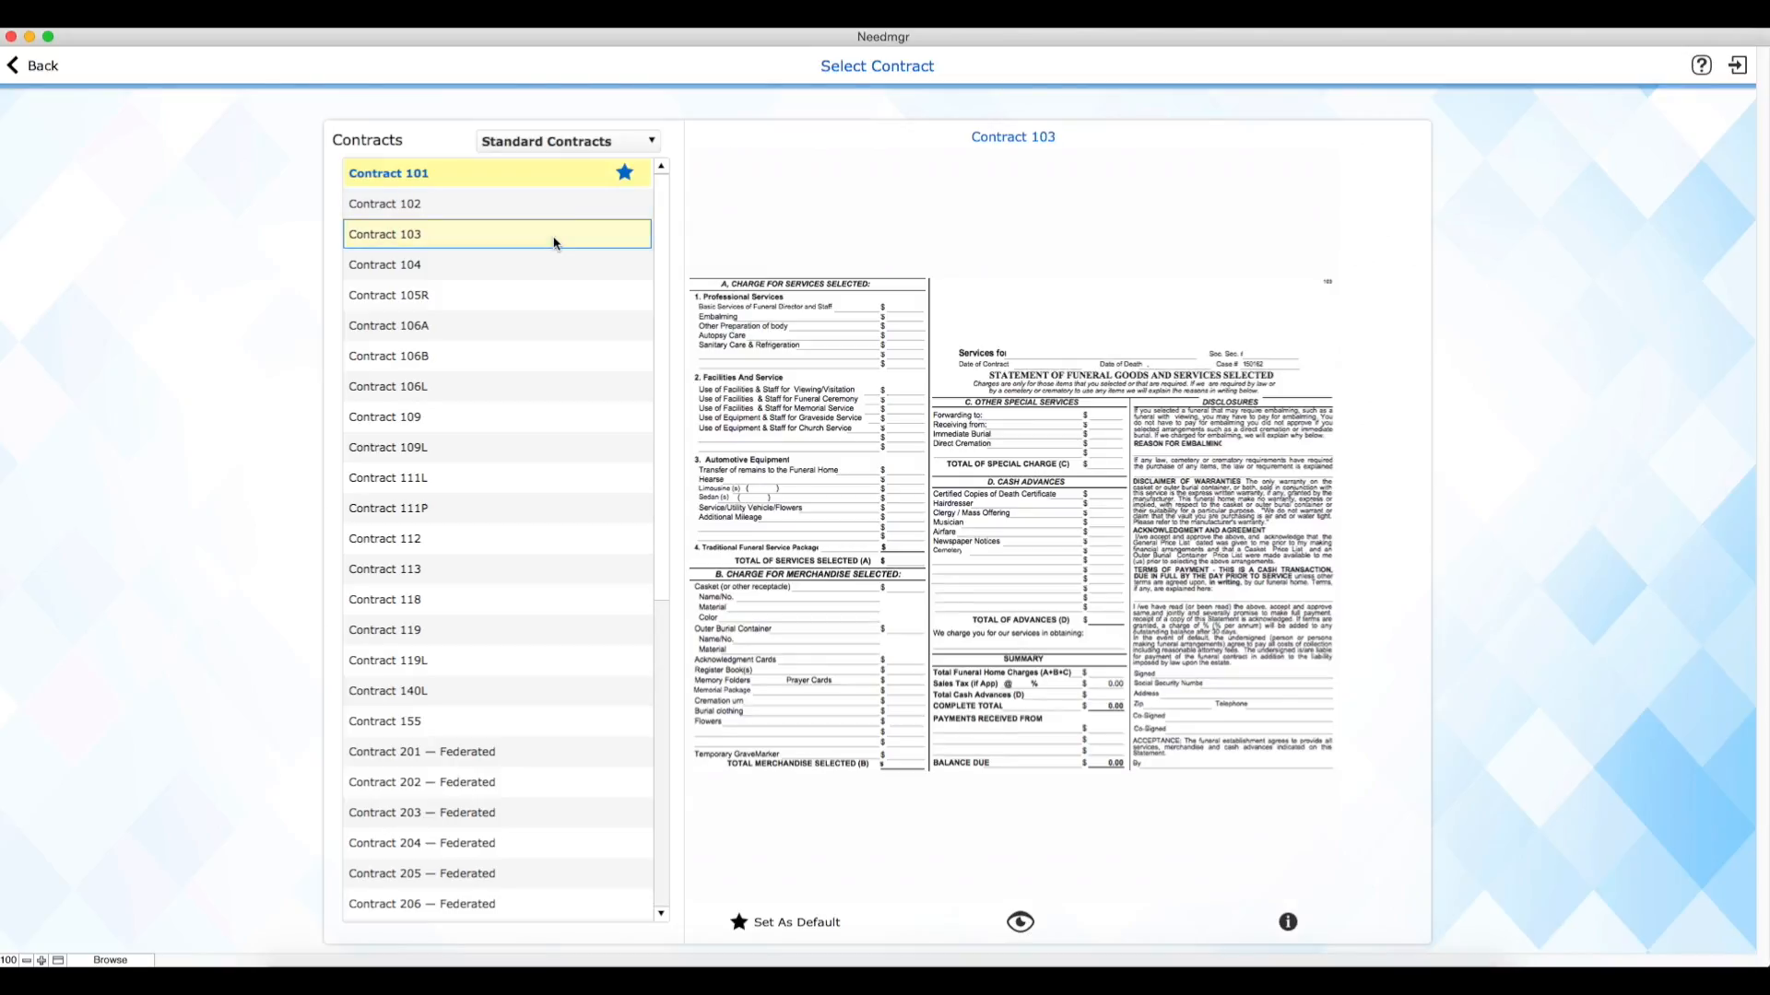
click(556, 172)
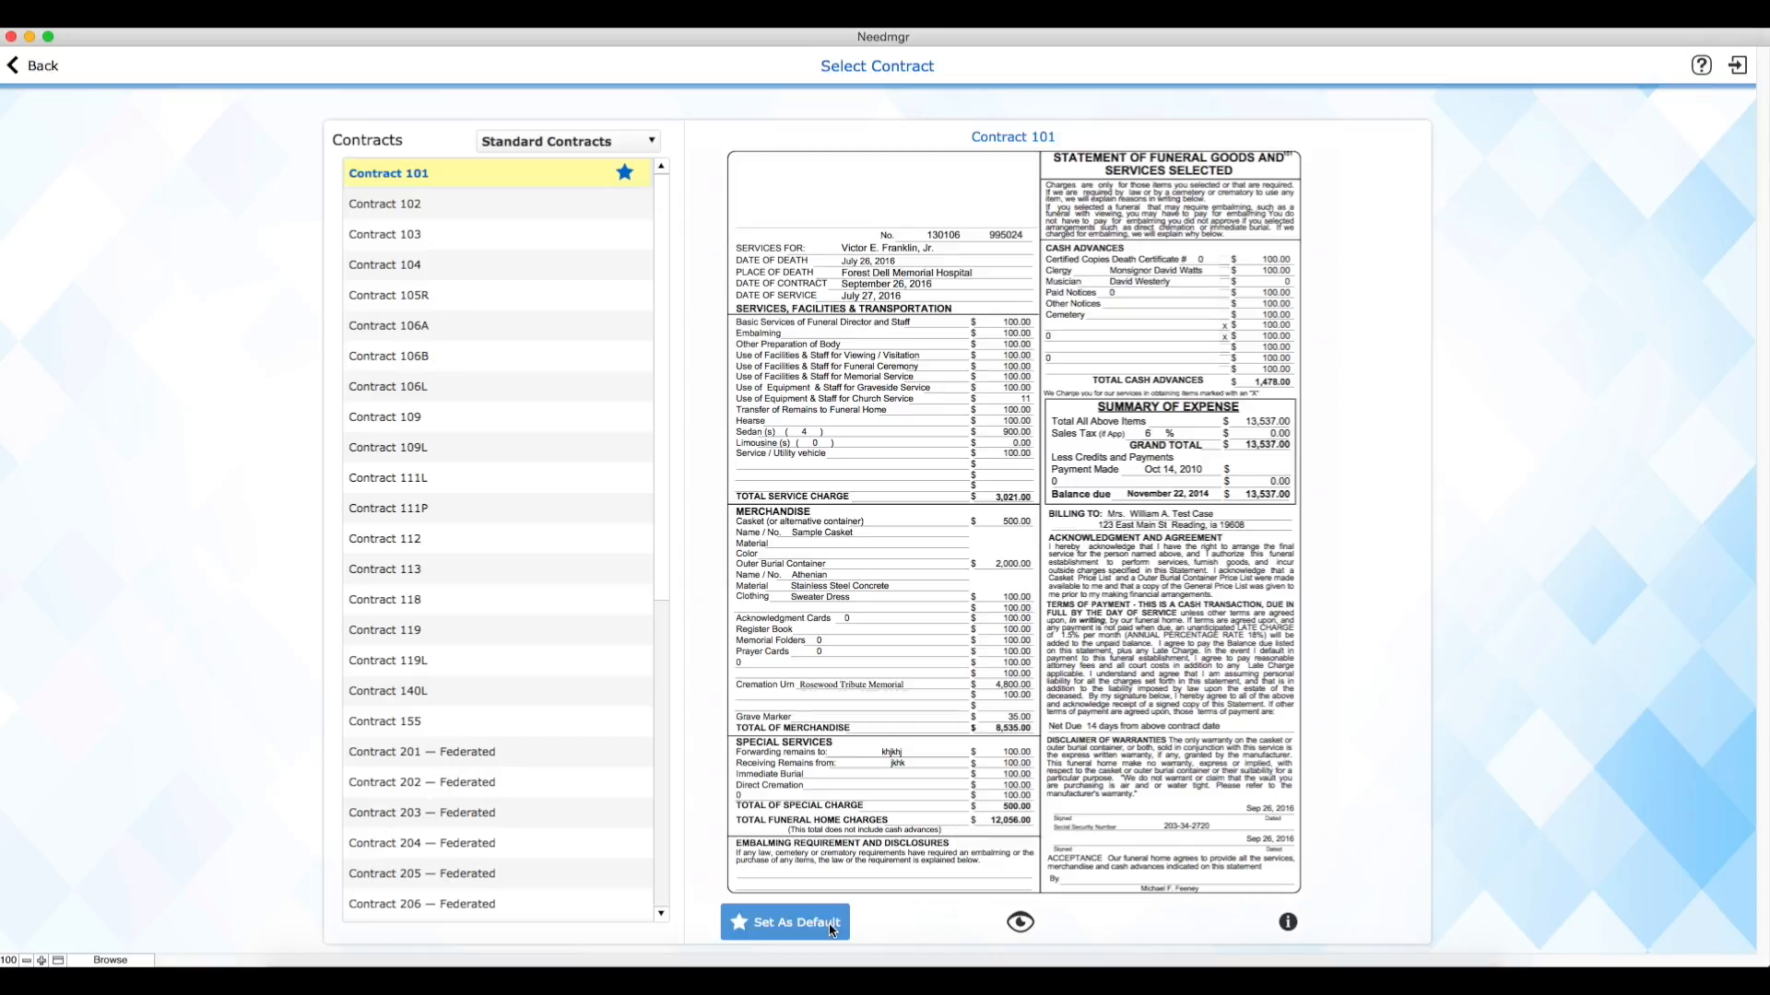
Step: Open the full view of Contract 101, keep Informant as the purchaser and apply the Trad Morn only package
click(1021, 921)
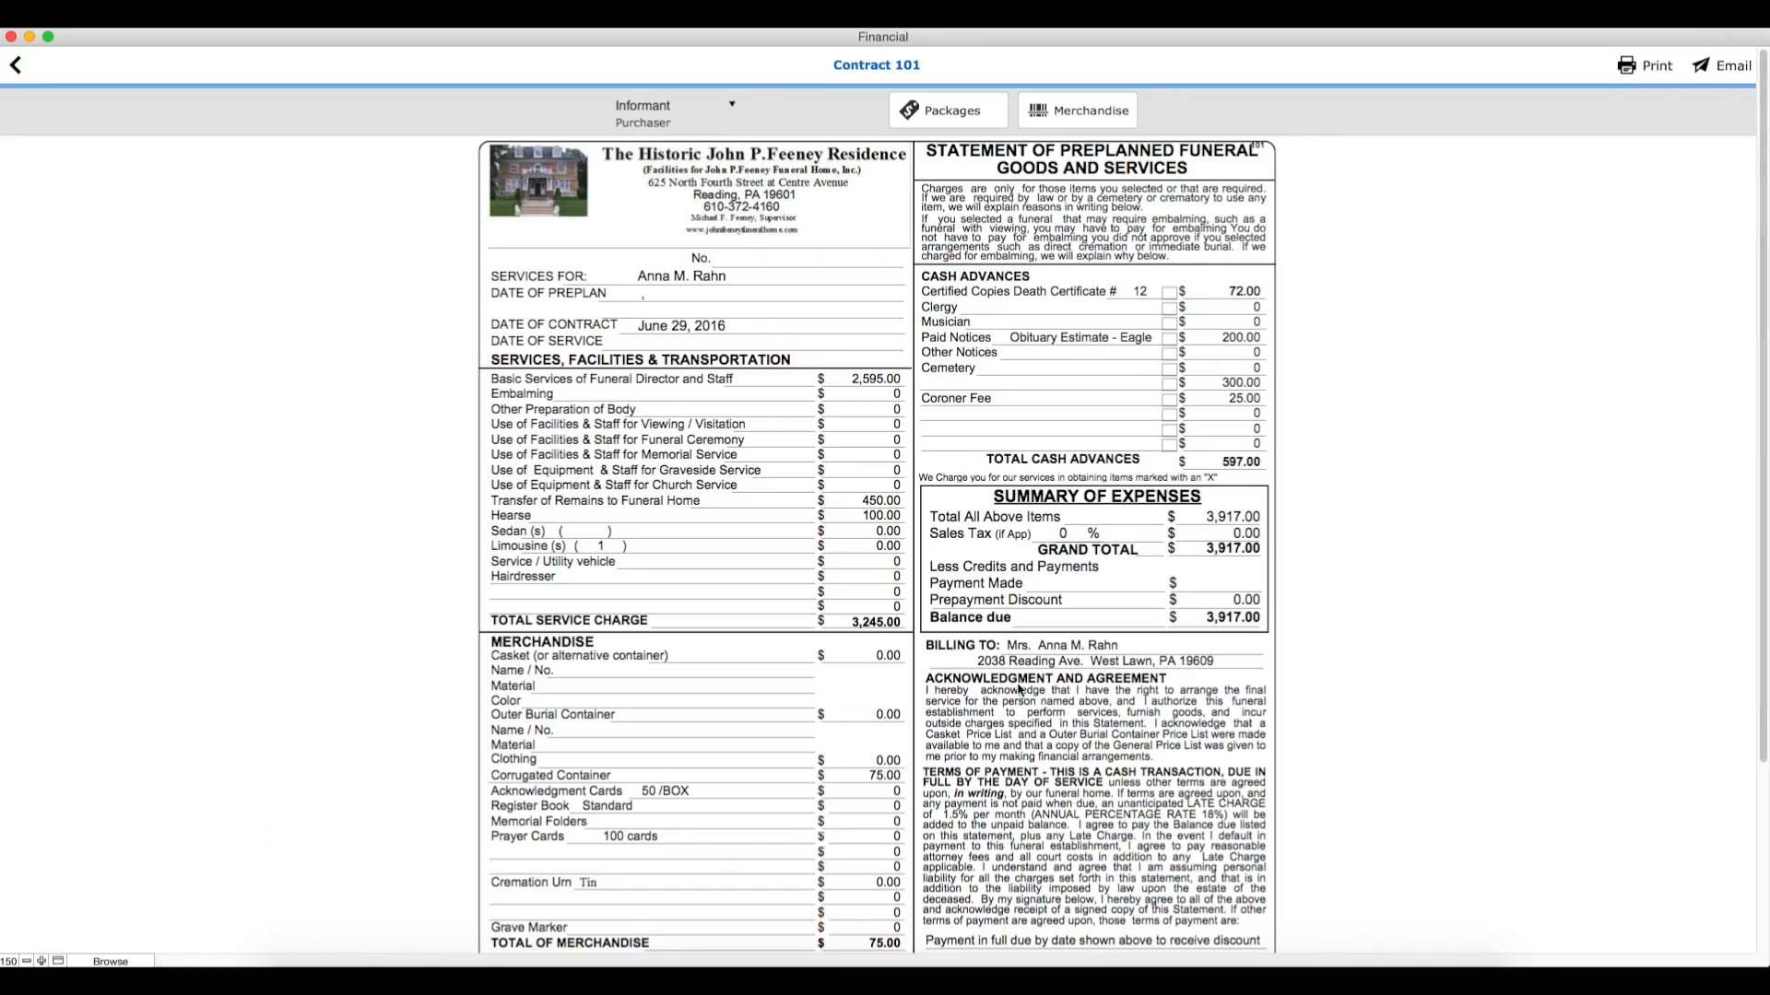
click(730, 101)
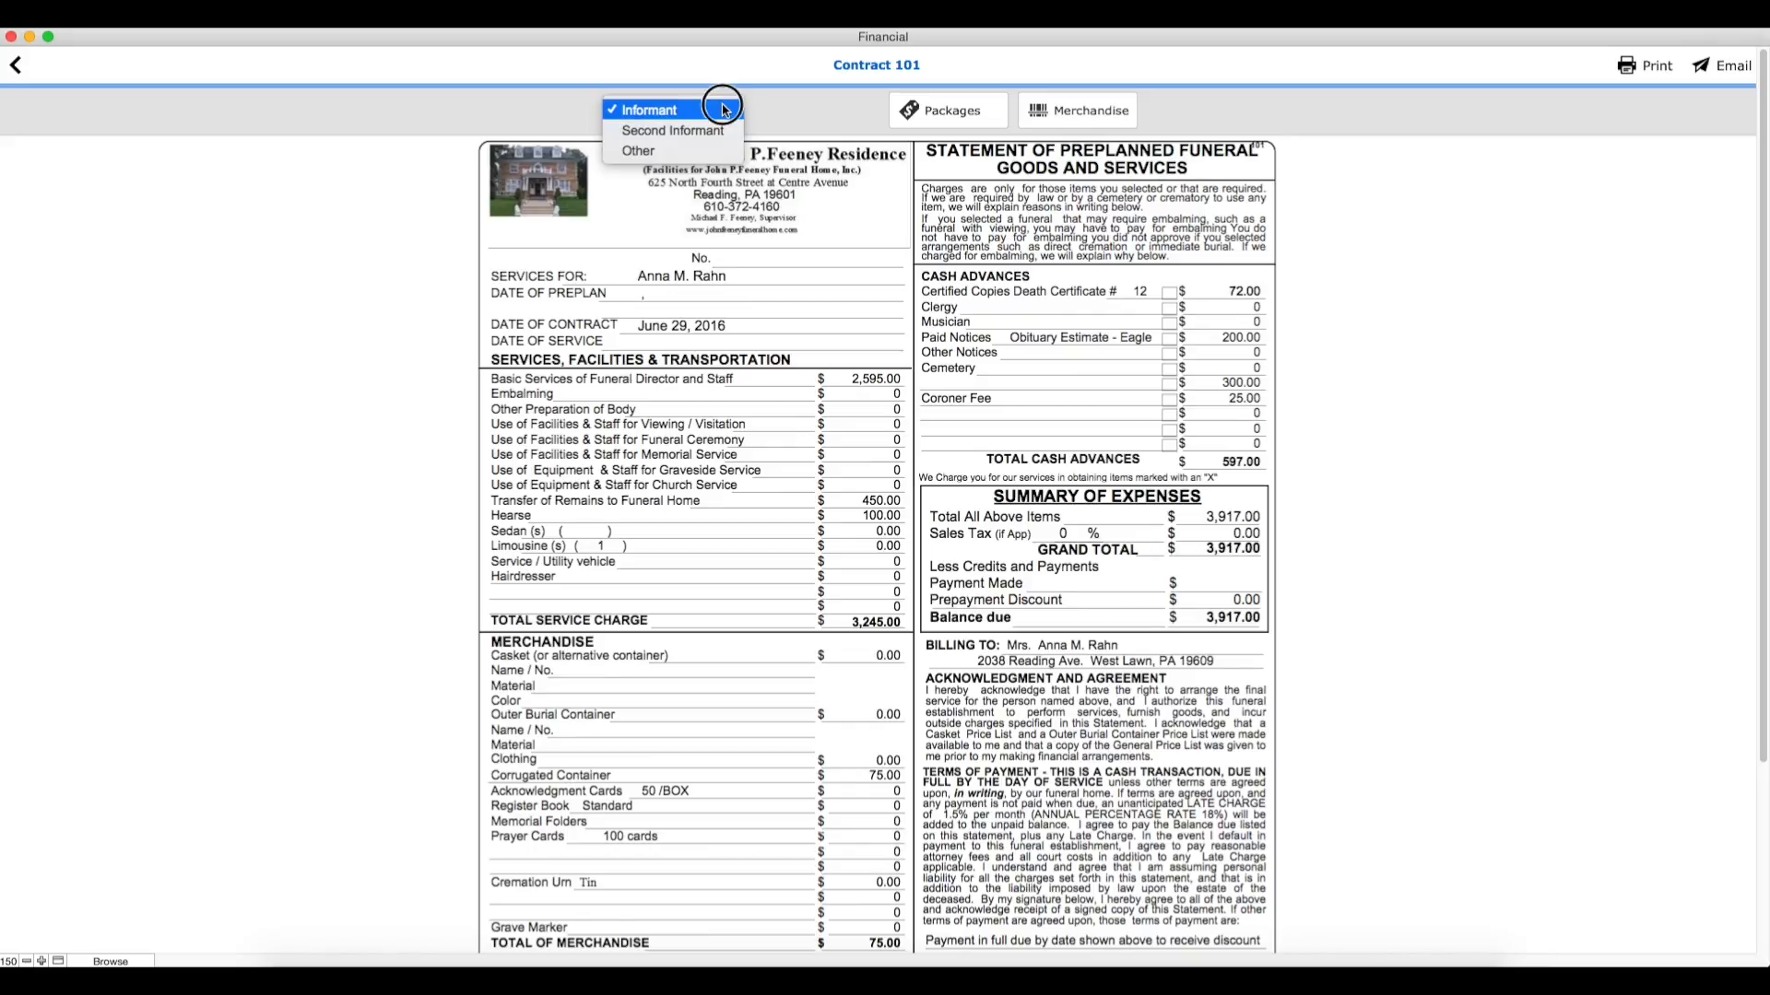
click(663, 111)
click(968, 111)
click(778, 196)
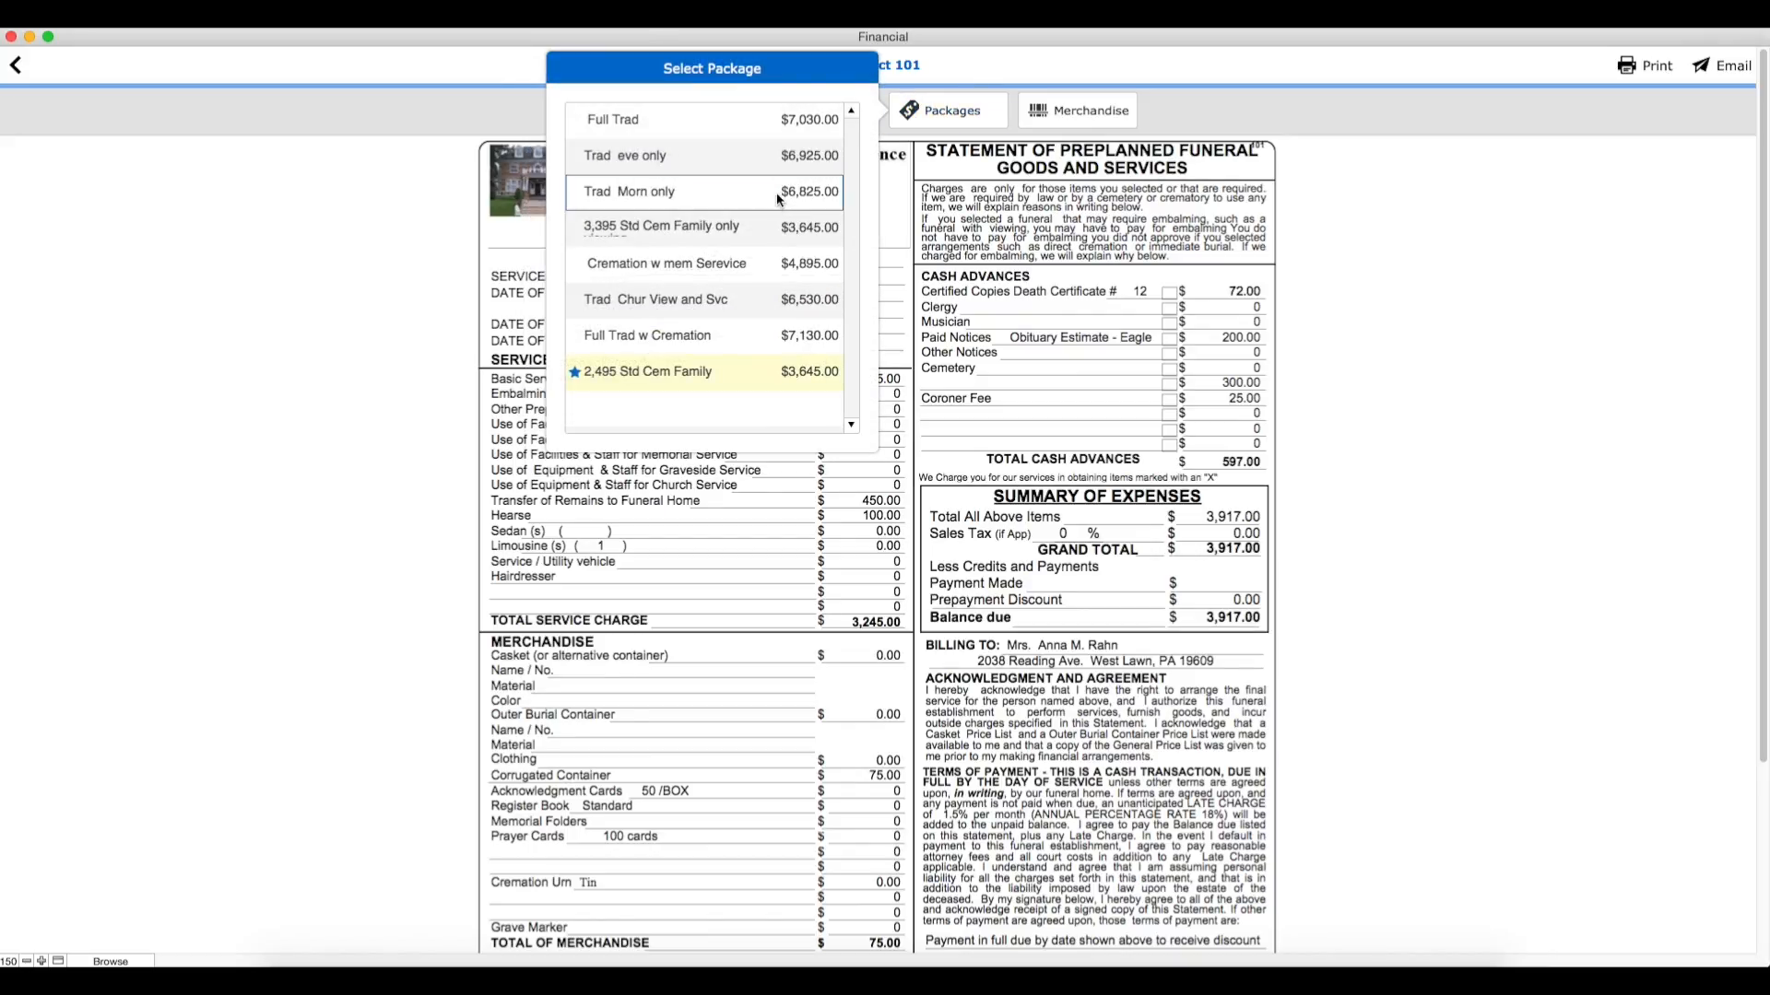
click(976, 110)
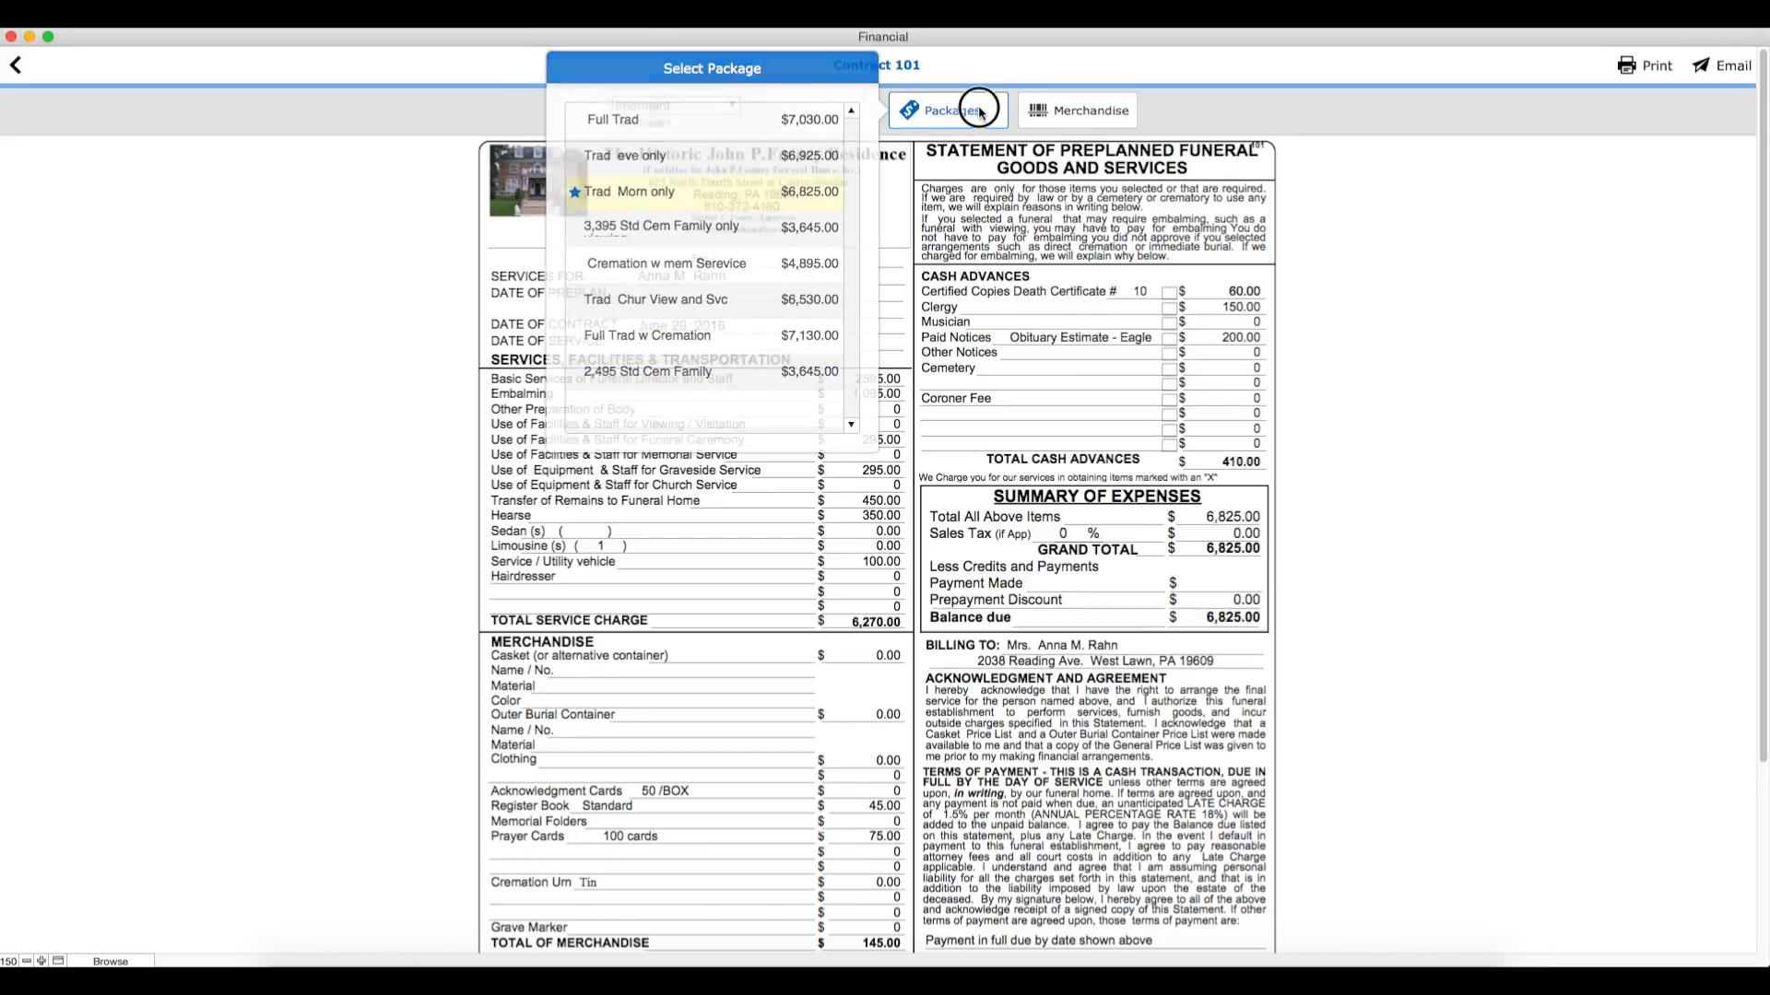
Step: Add the Sample Casket to Contract 101's merchandise and return to the Getting Started page
click(1113, 112)
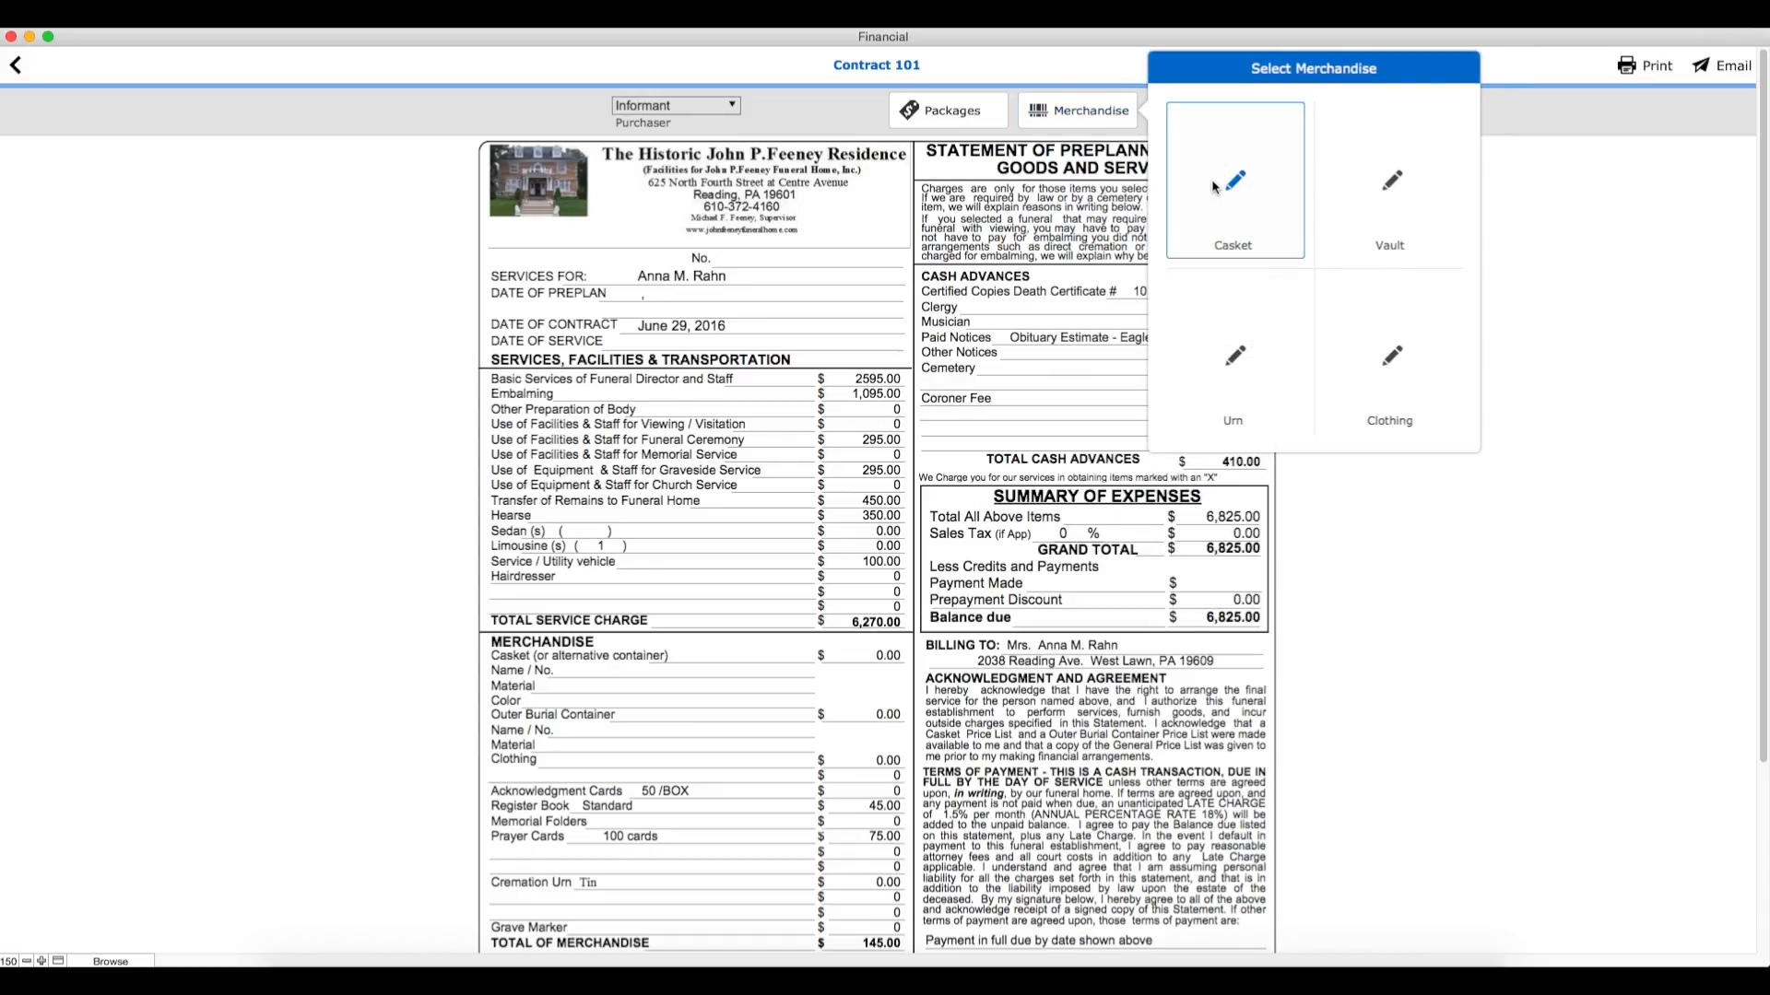
click(1221, 185)
click(1312, 171)
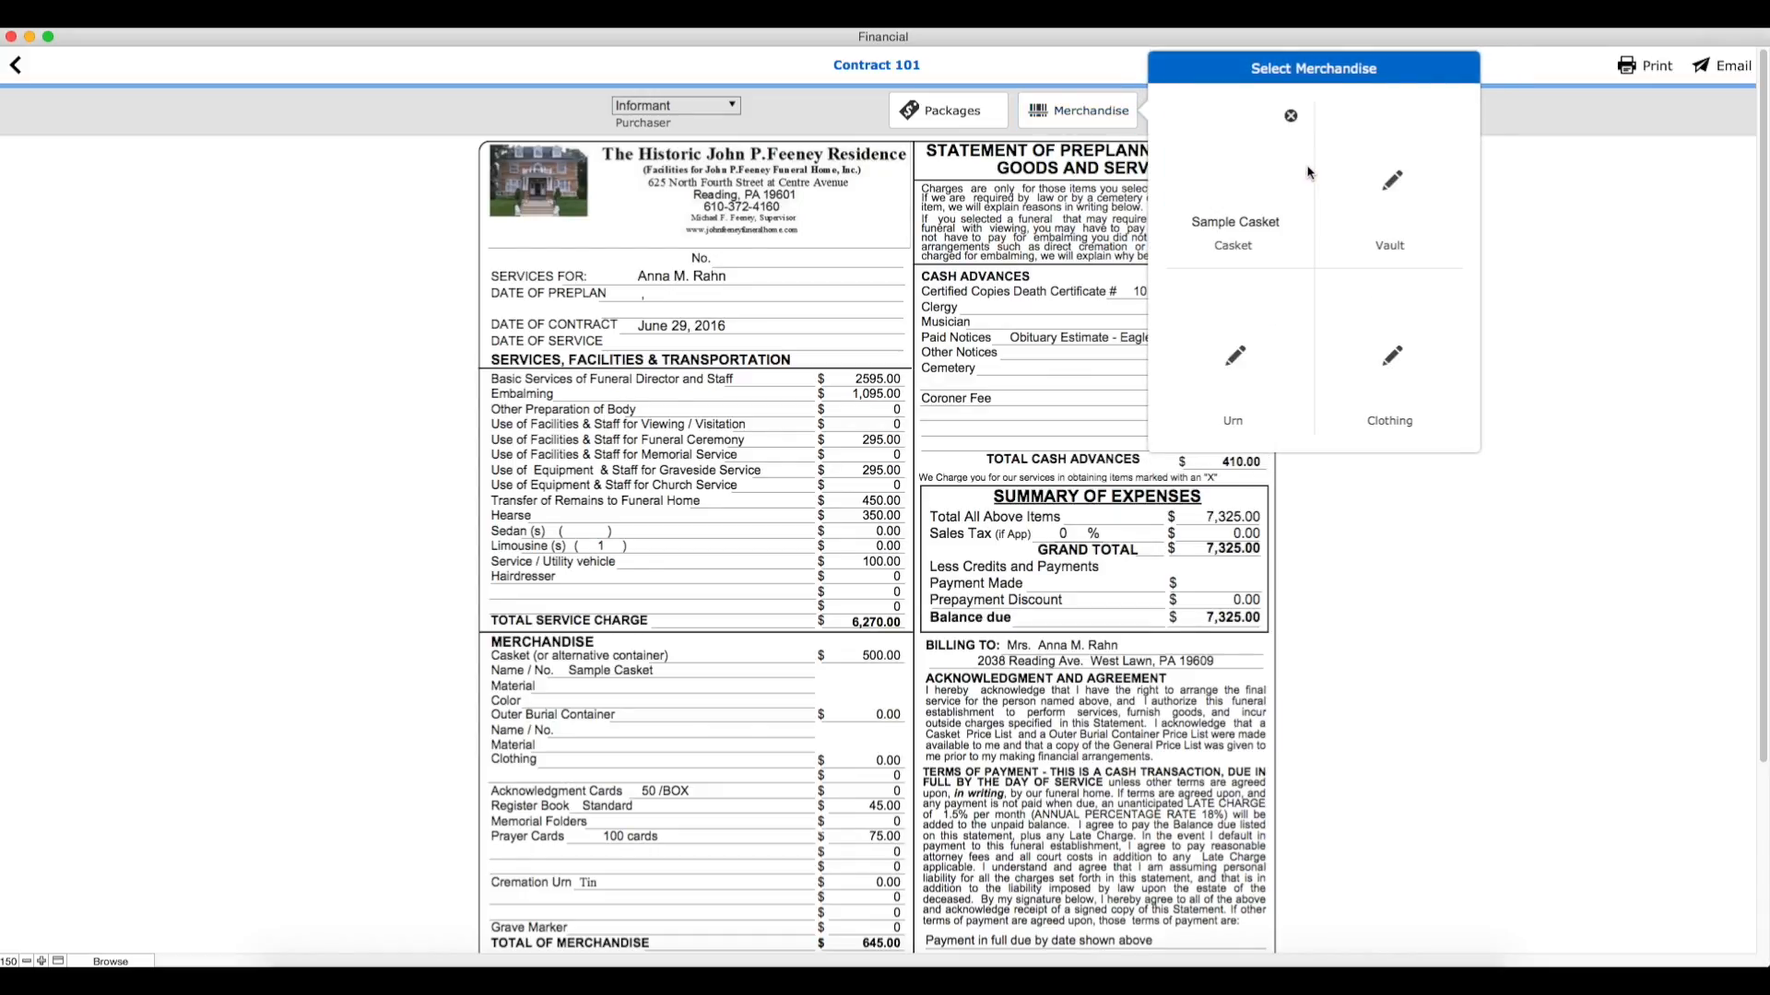
click(1100, 77)
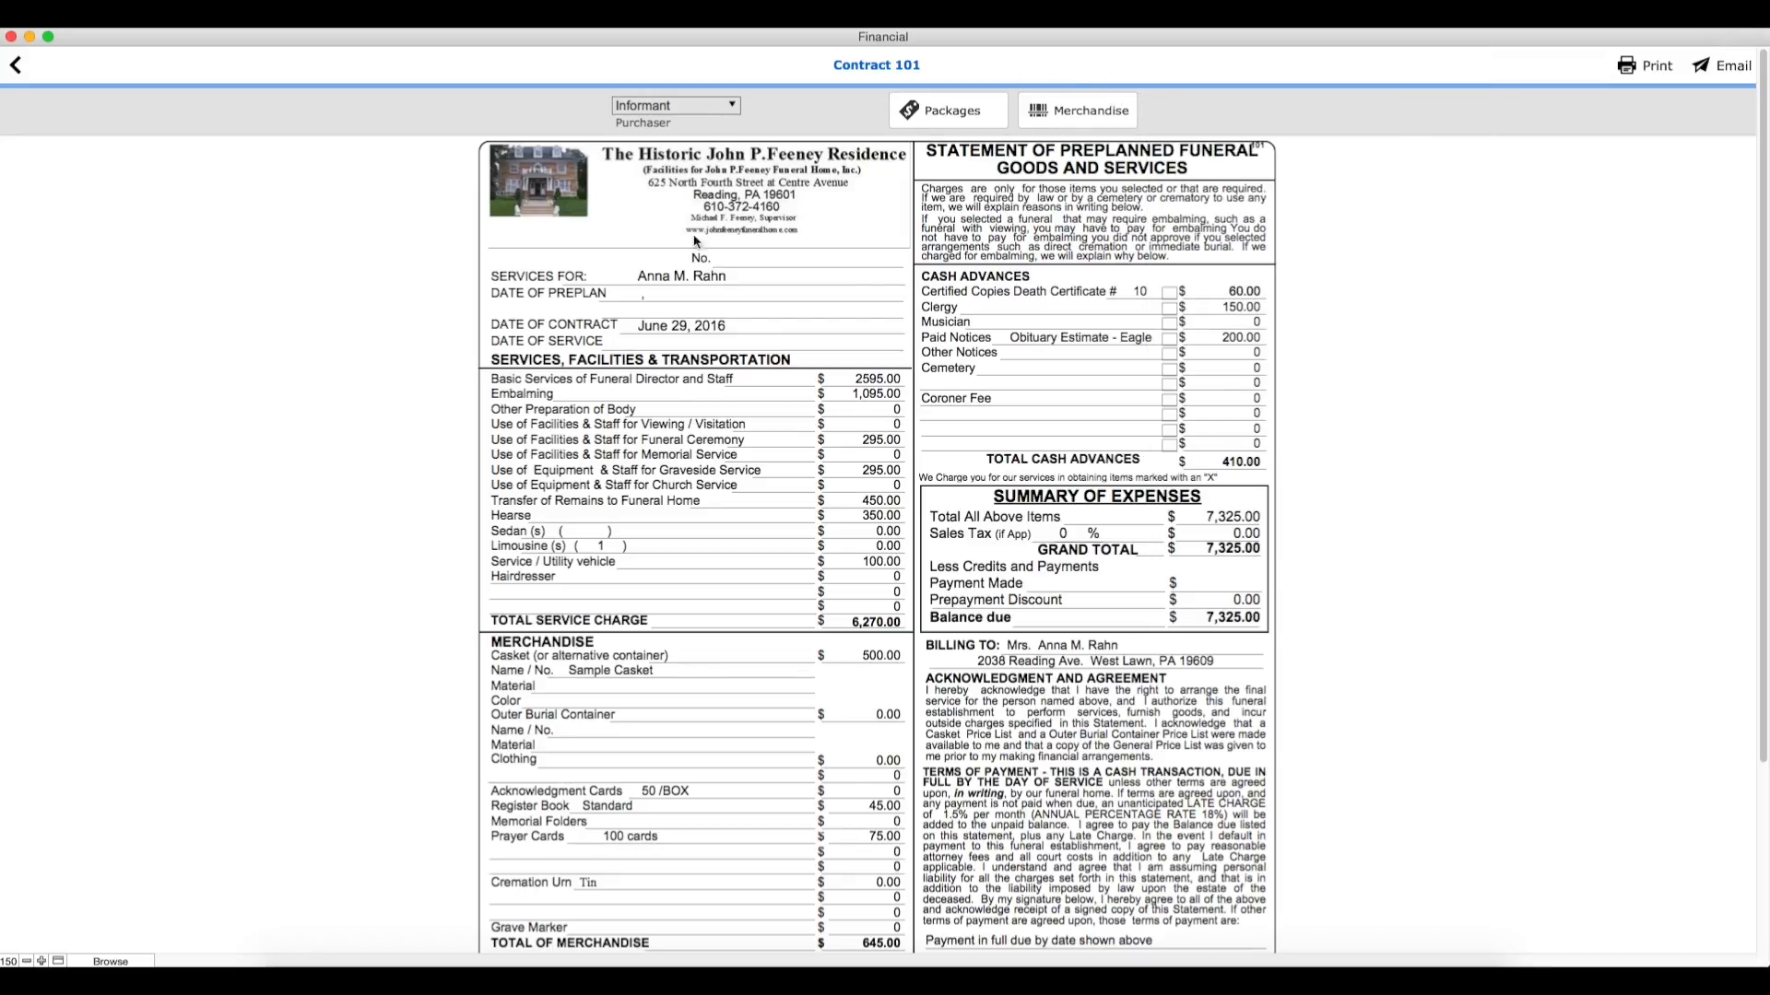
scroll(885, 636, down, 3)
click(18, 66)
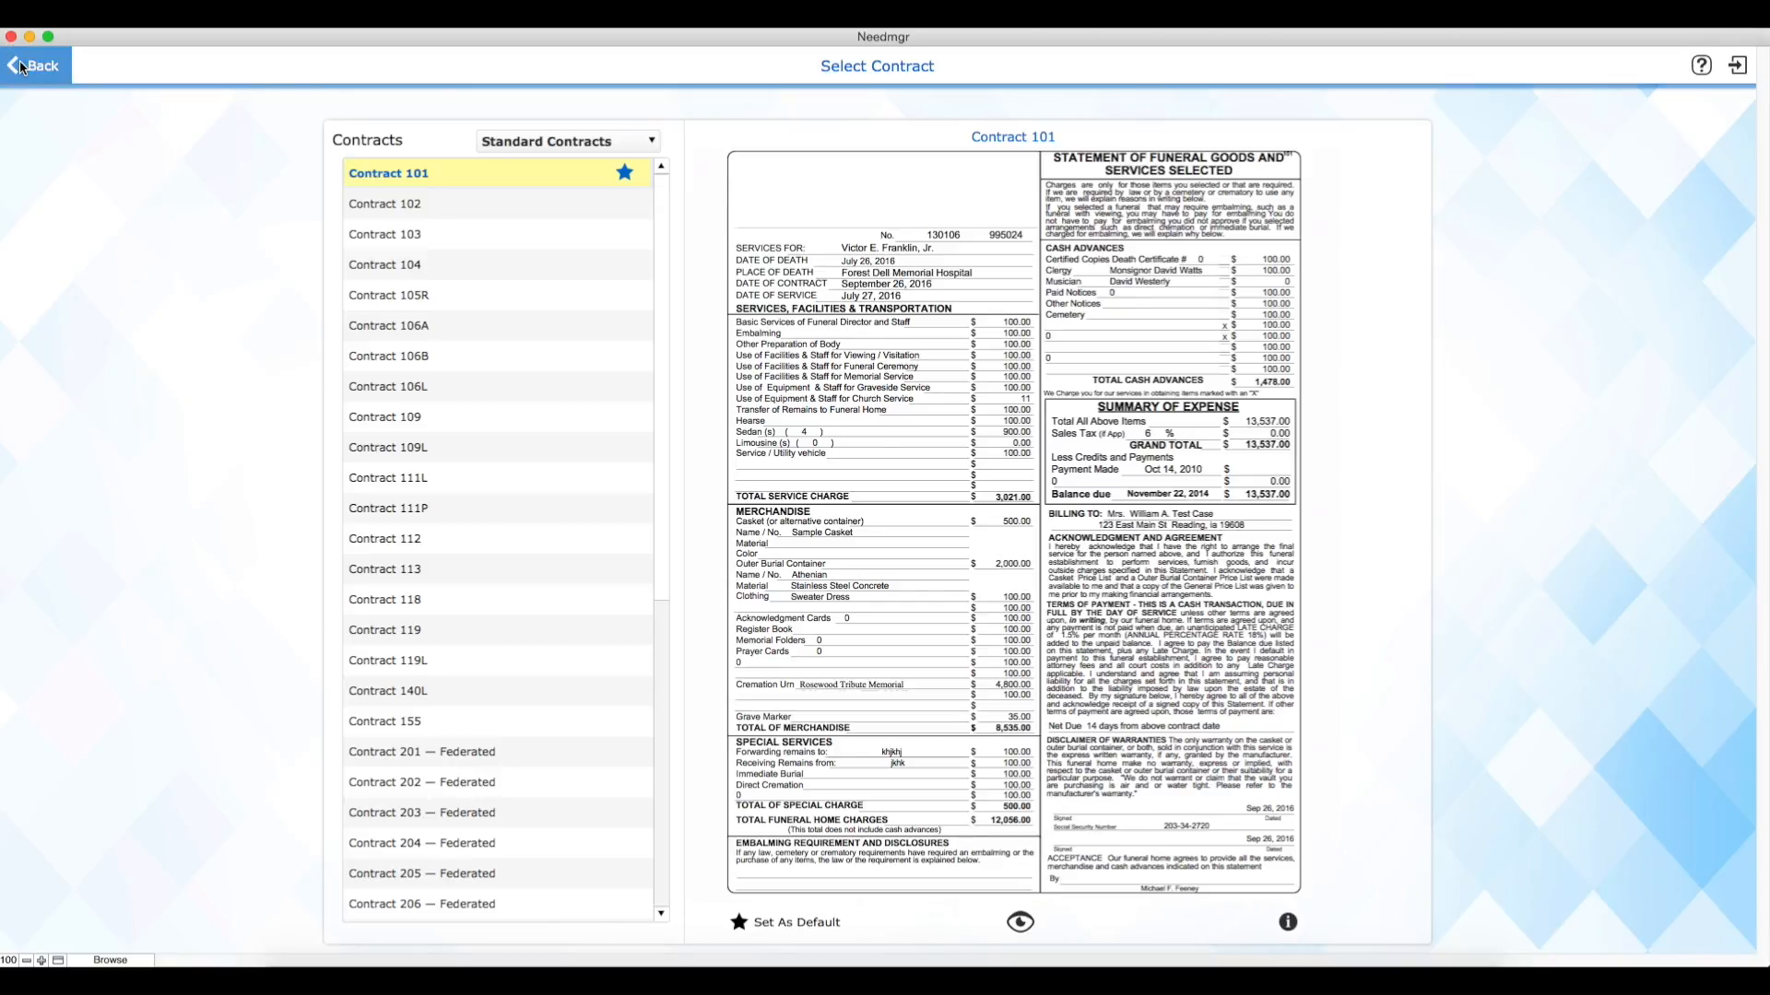
click(21, 67)
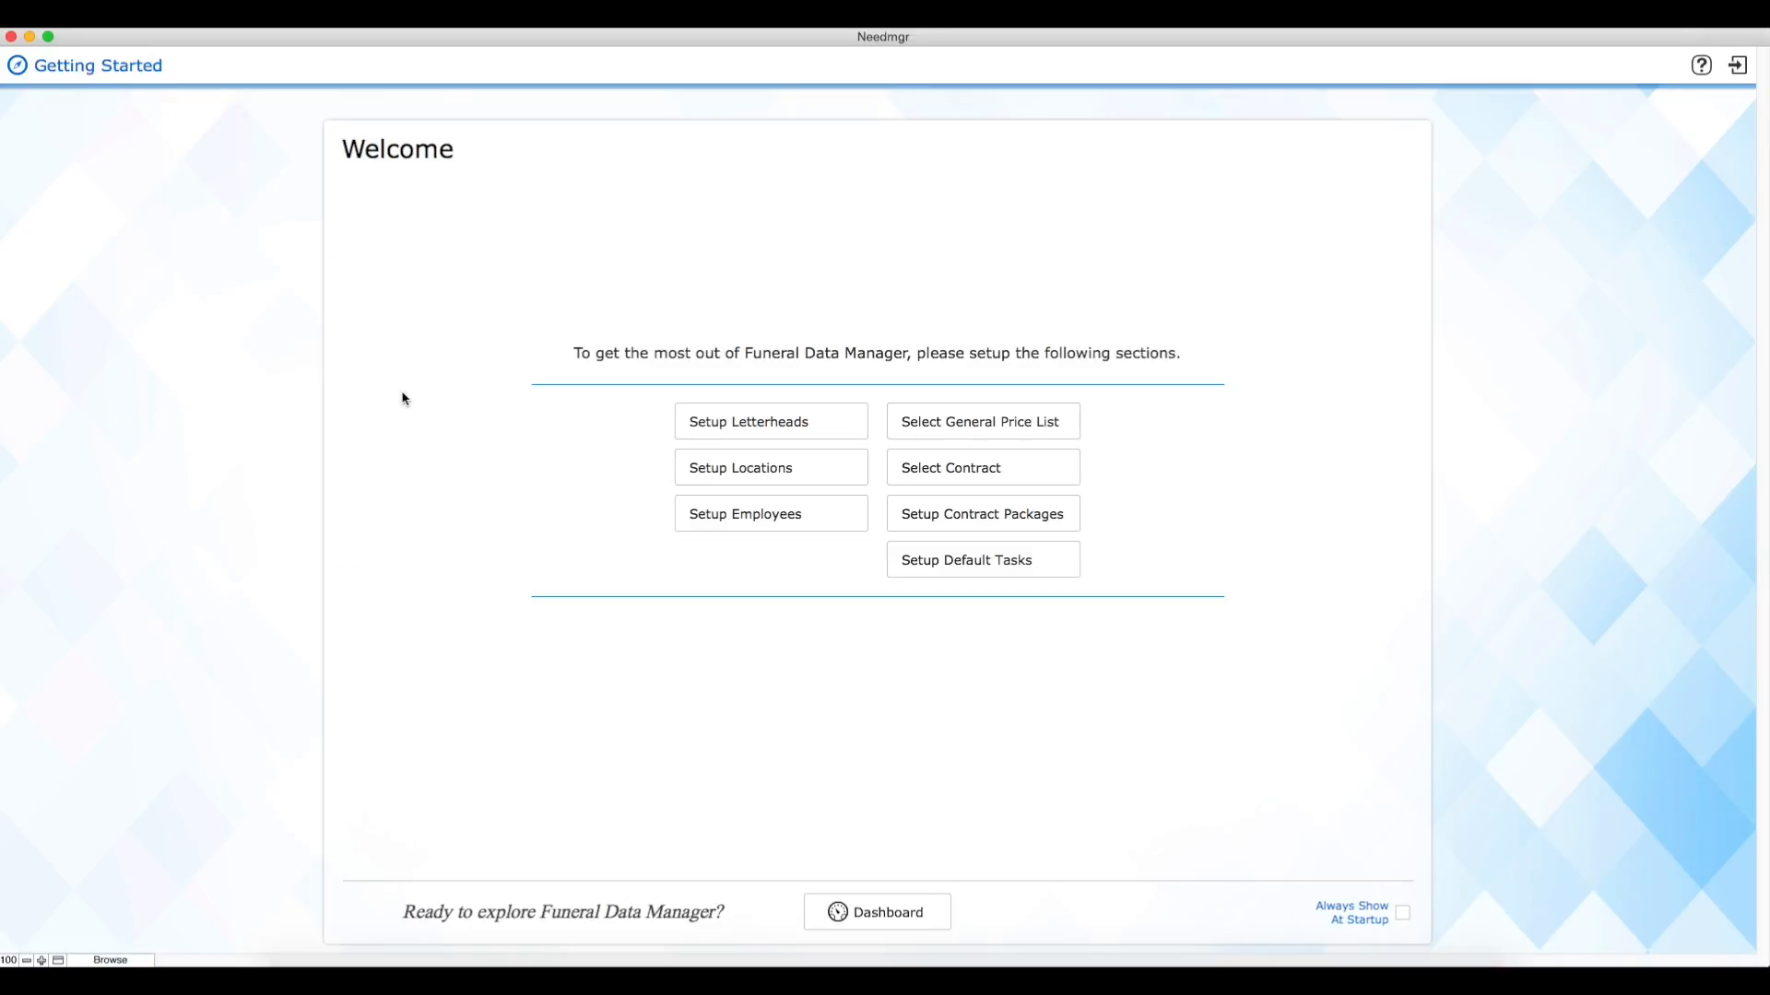
Step: Create a contract package named "New package"
click(1028, 519)
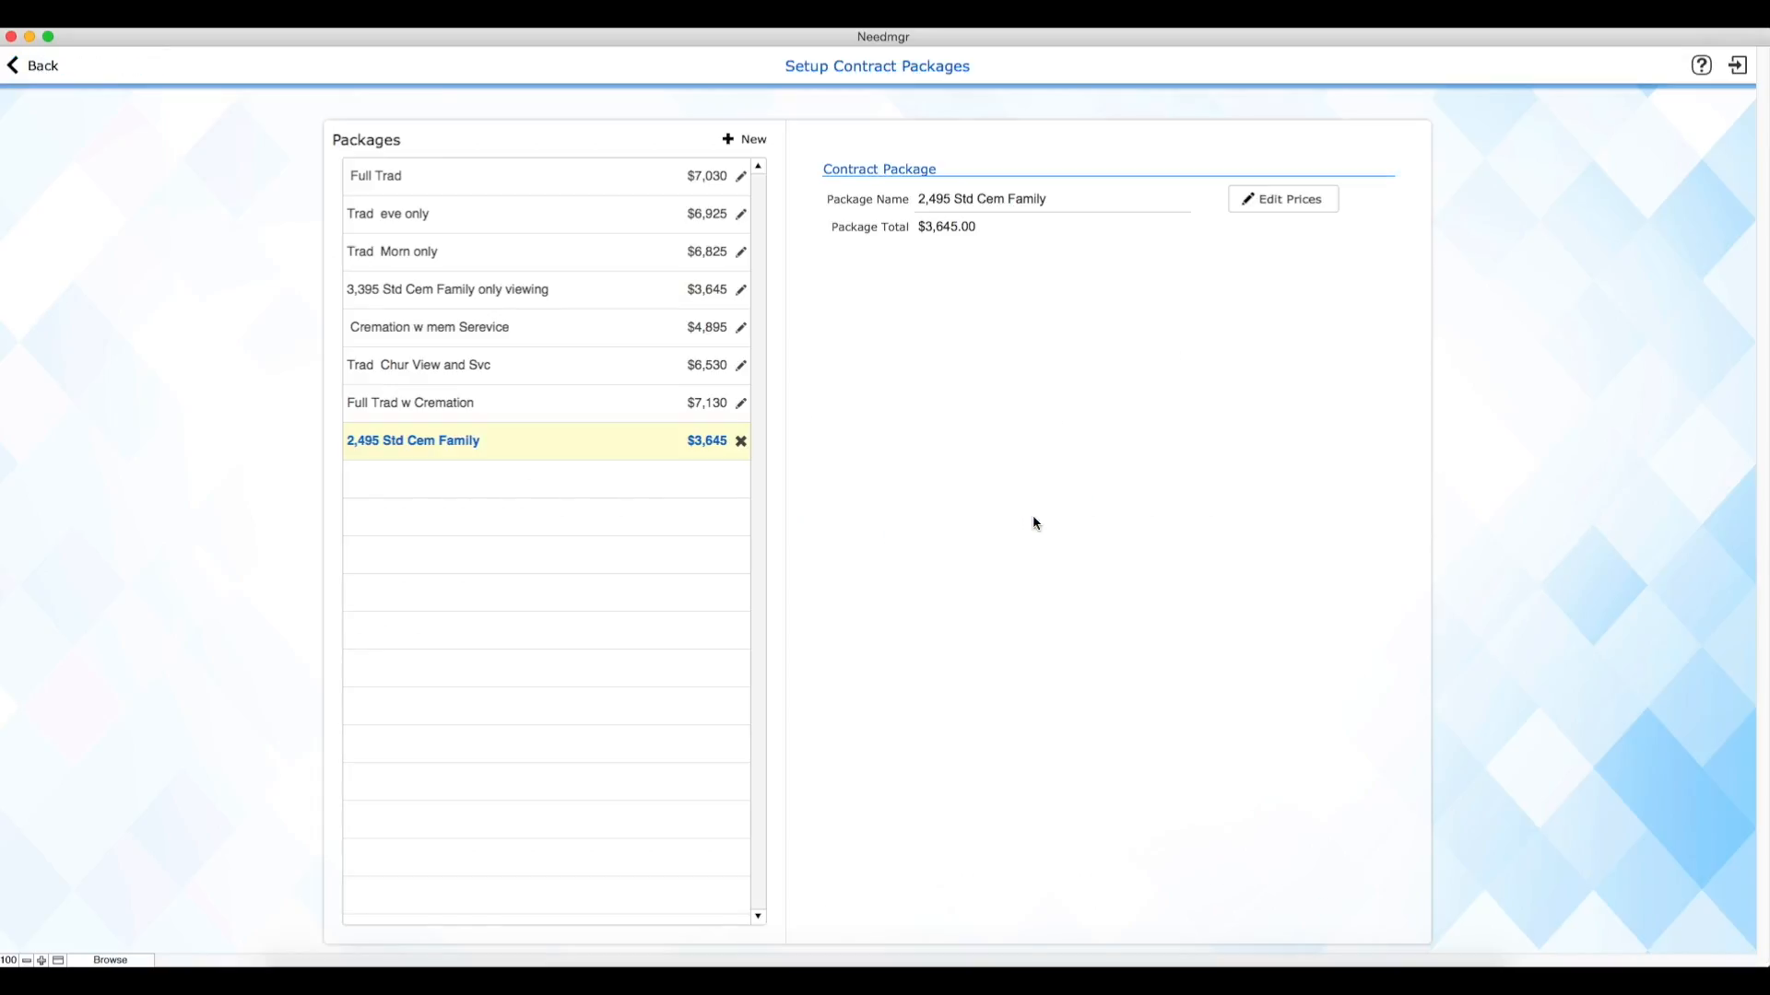
click(764, 144)
click(950, 198)
text(New pacakge)
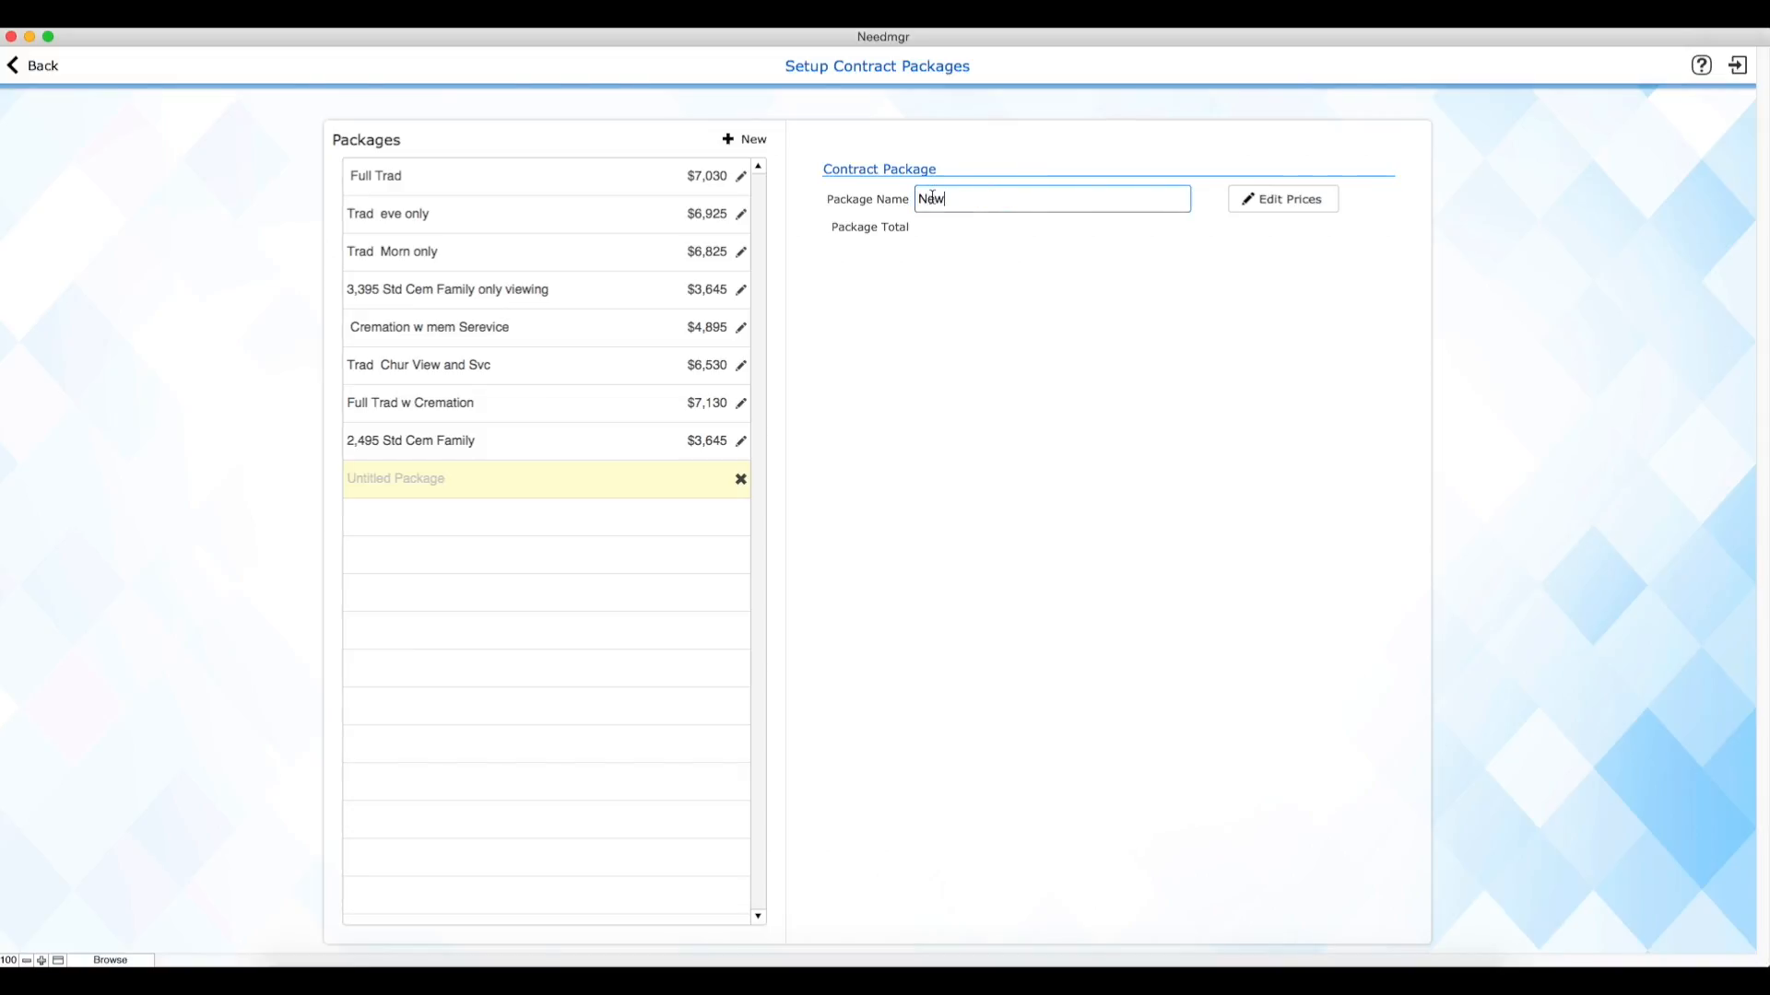
key(BackSpace)
key(BackSpace)
key(BackSpace)
key(BackSpace)
text(kage)
Step: Price the new package's Services of Funeral Director at 1000 and Embalming at 200
click(1311, 205)
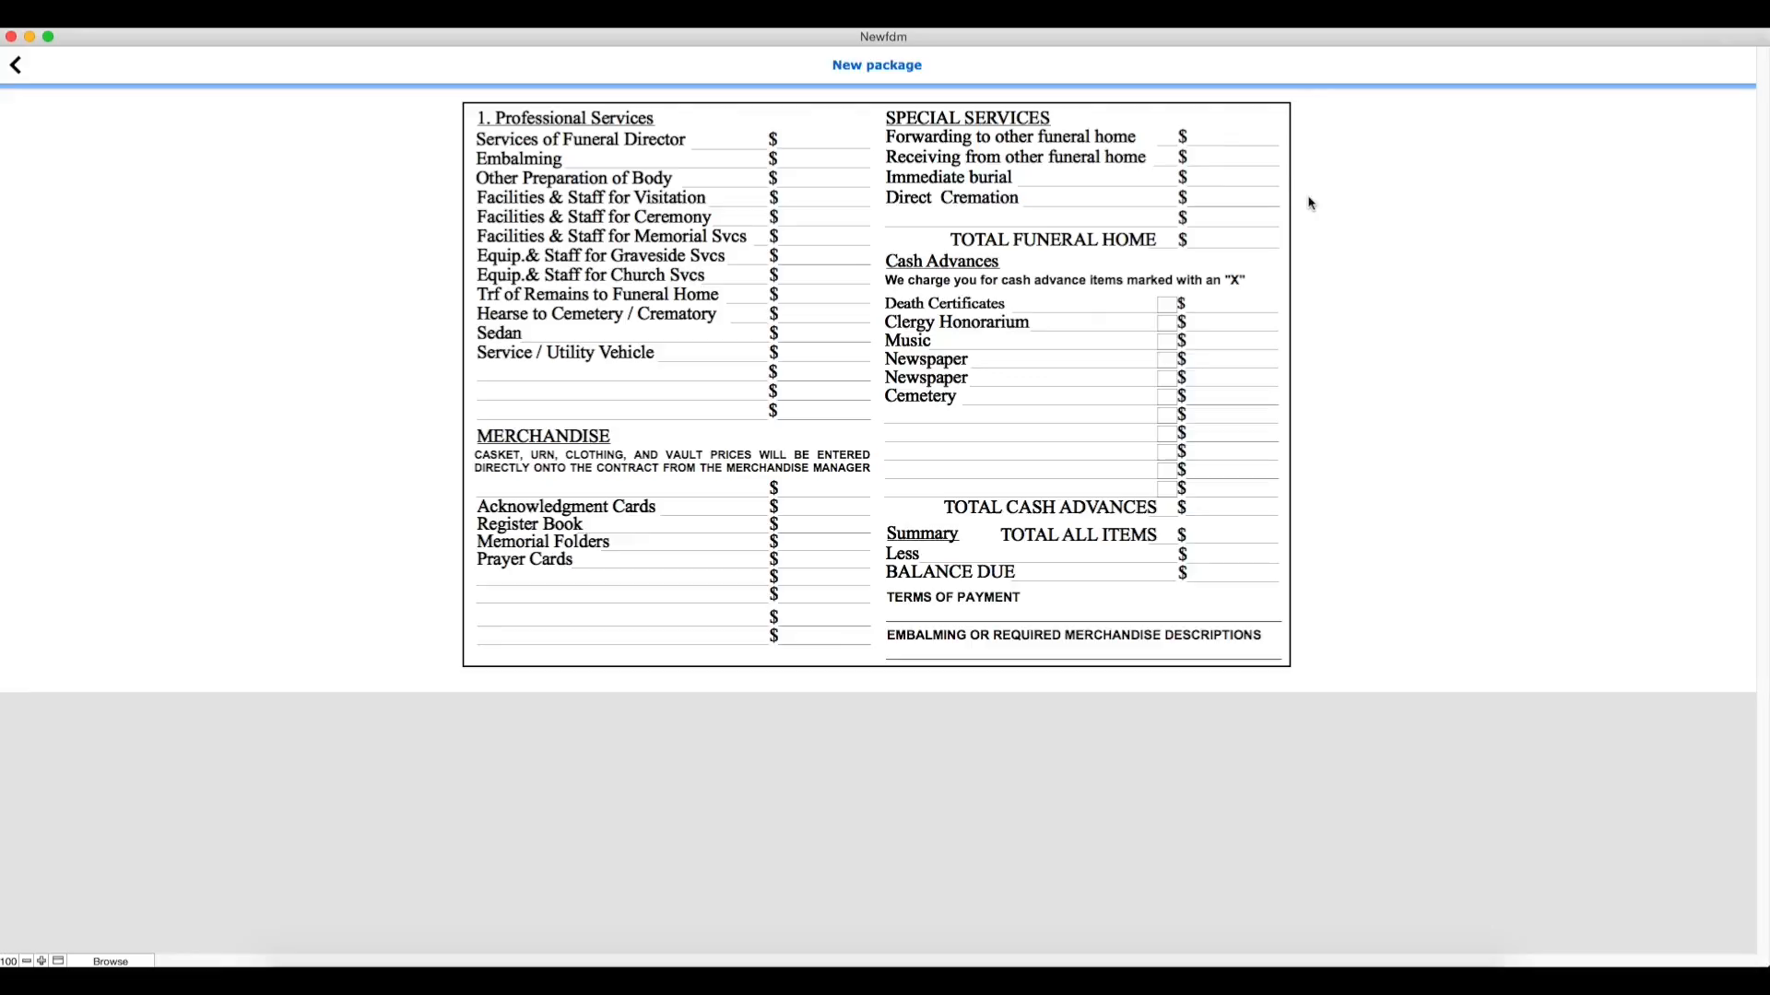
click(848, 140)
text(1000)
click(849, 160)
text(200)
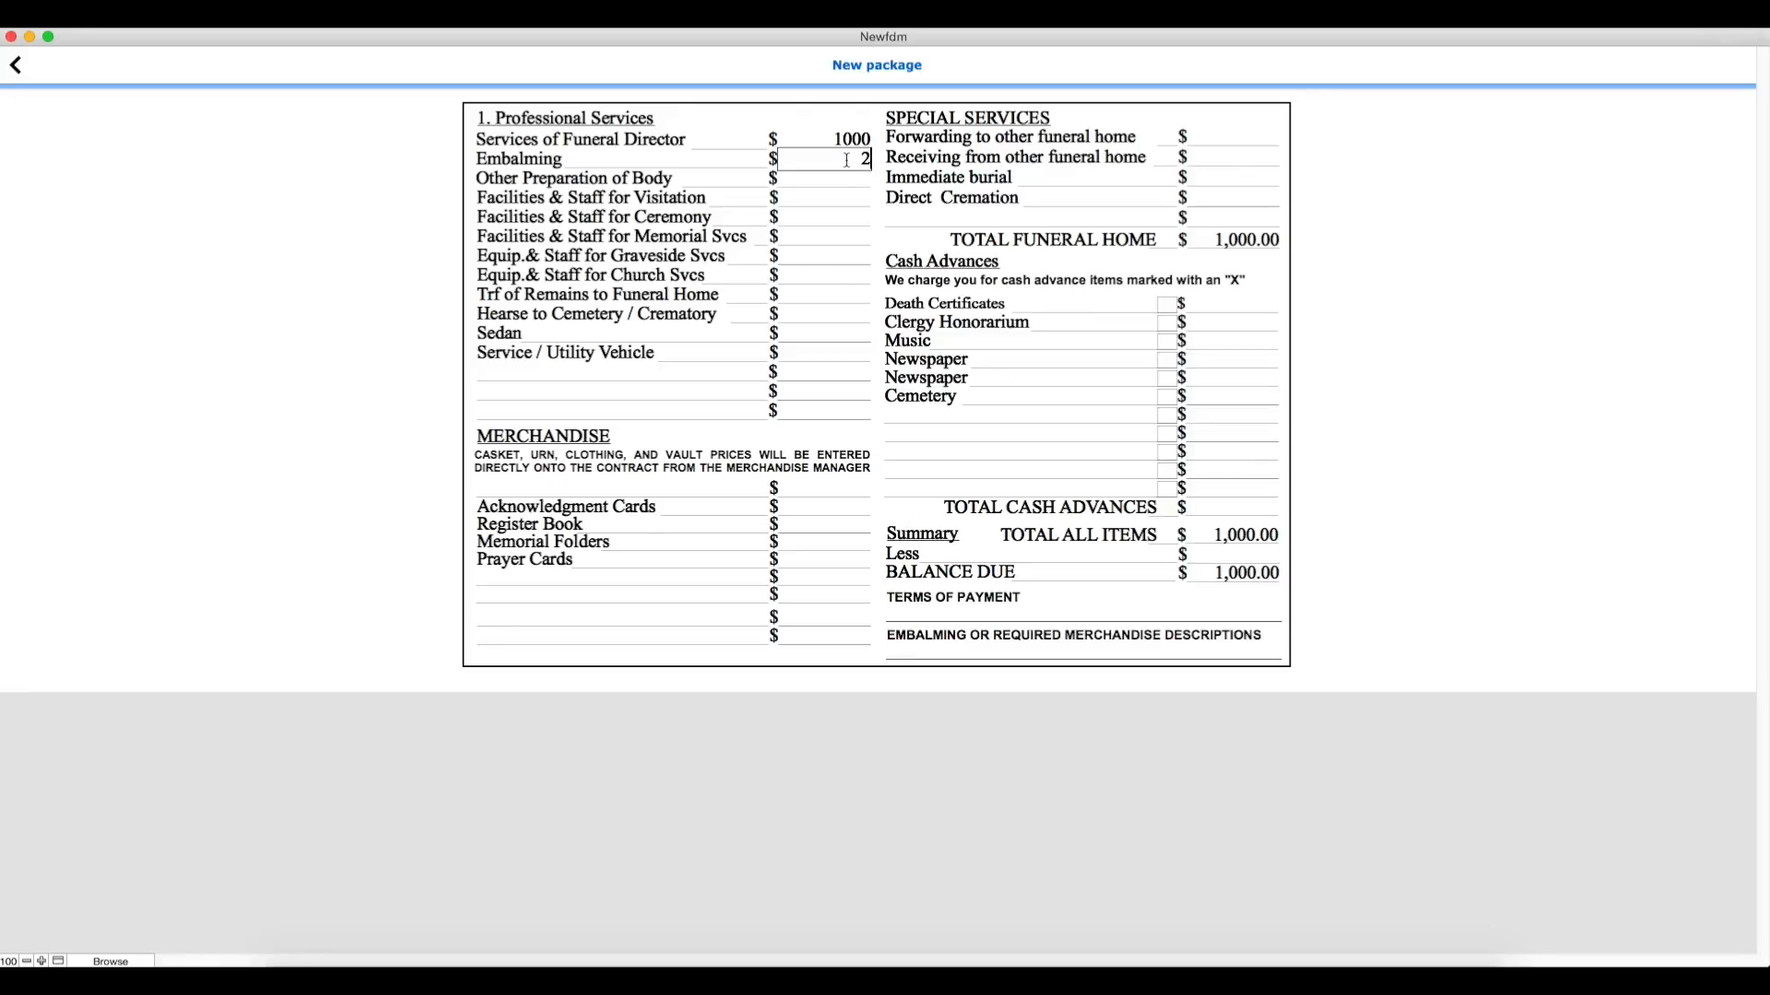
Step: Enter "Due on receipt" as the package's terms of payment
click(1005, 616)
text(Due o)
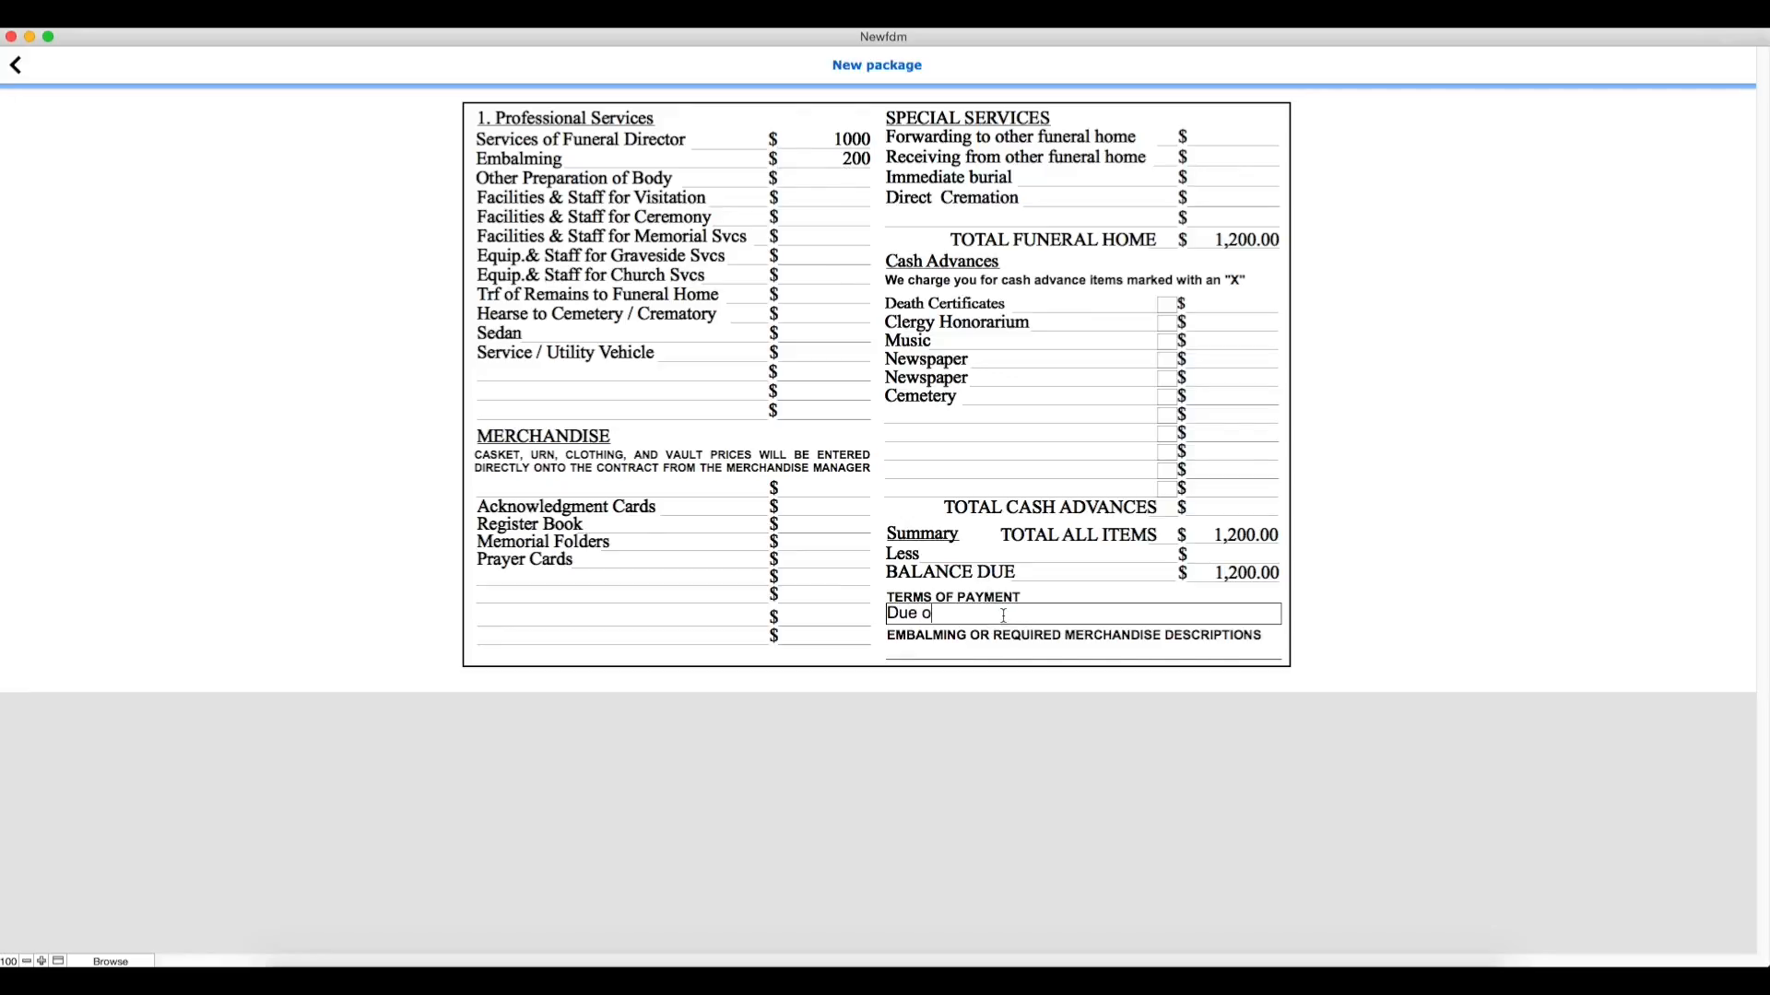
text(n receipt)
click(968, 650)
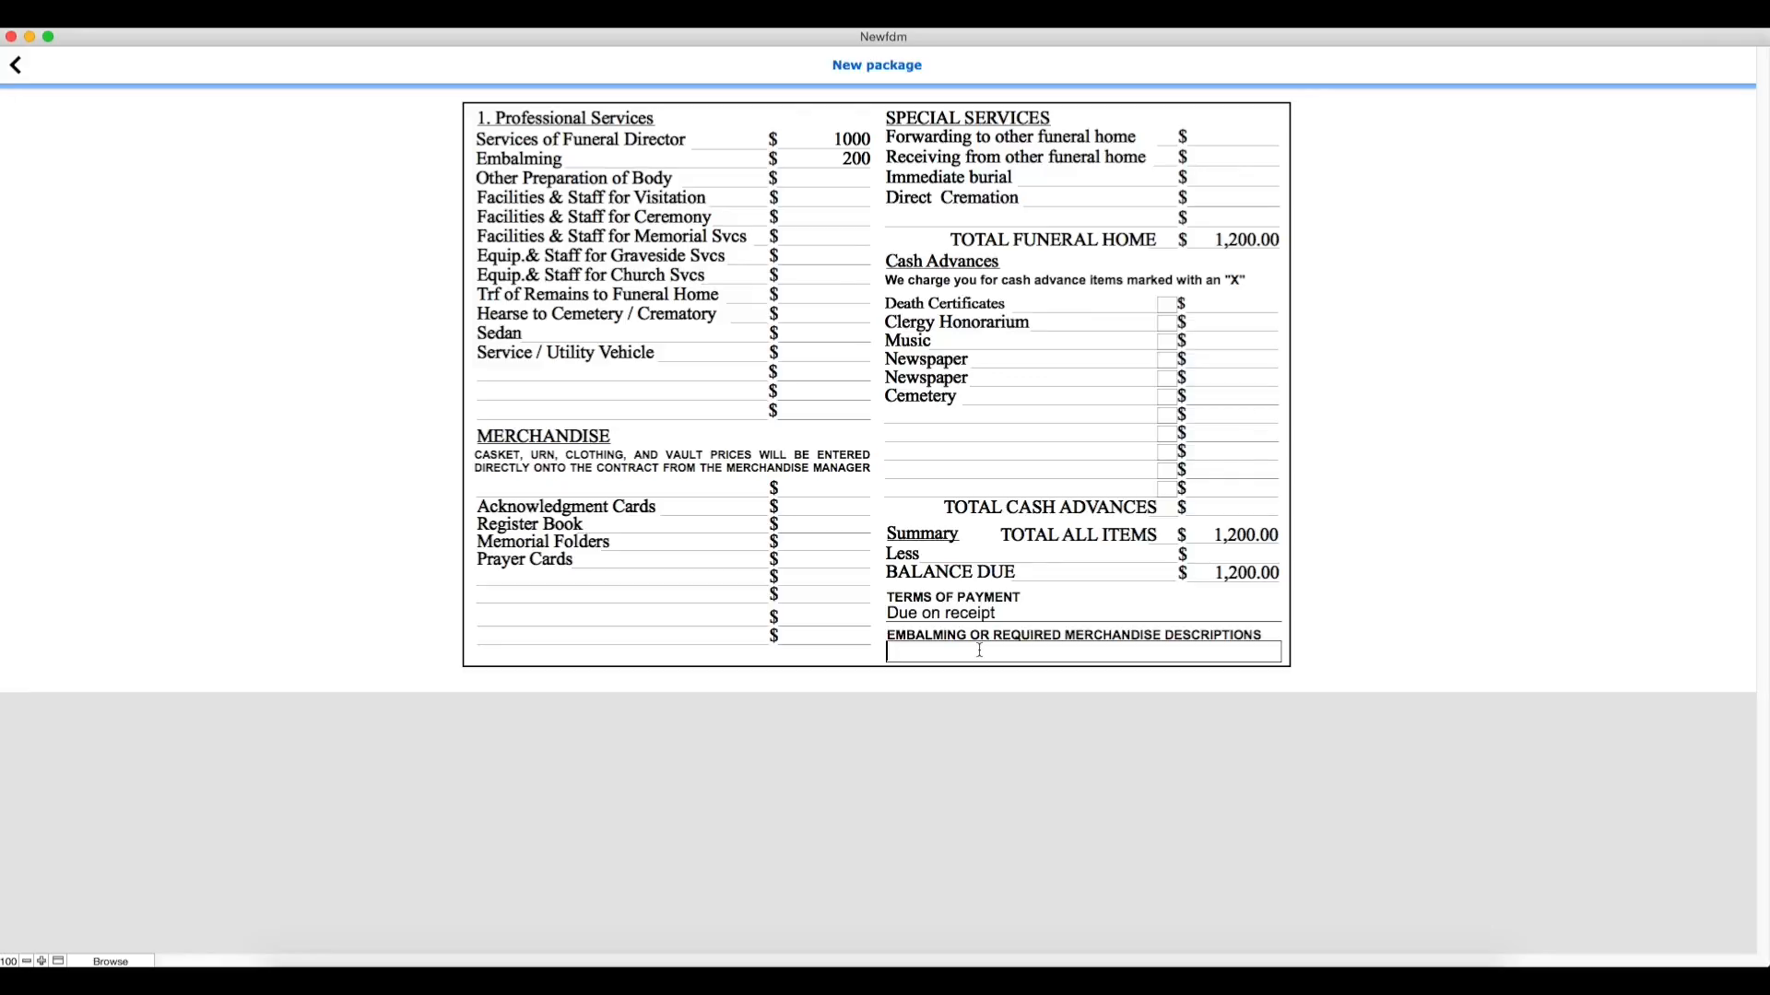
Step: Enter 20 acknowledgment cards at a price of 100 in the package's merchandise and return to the package list
click(686, 508)
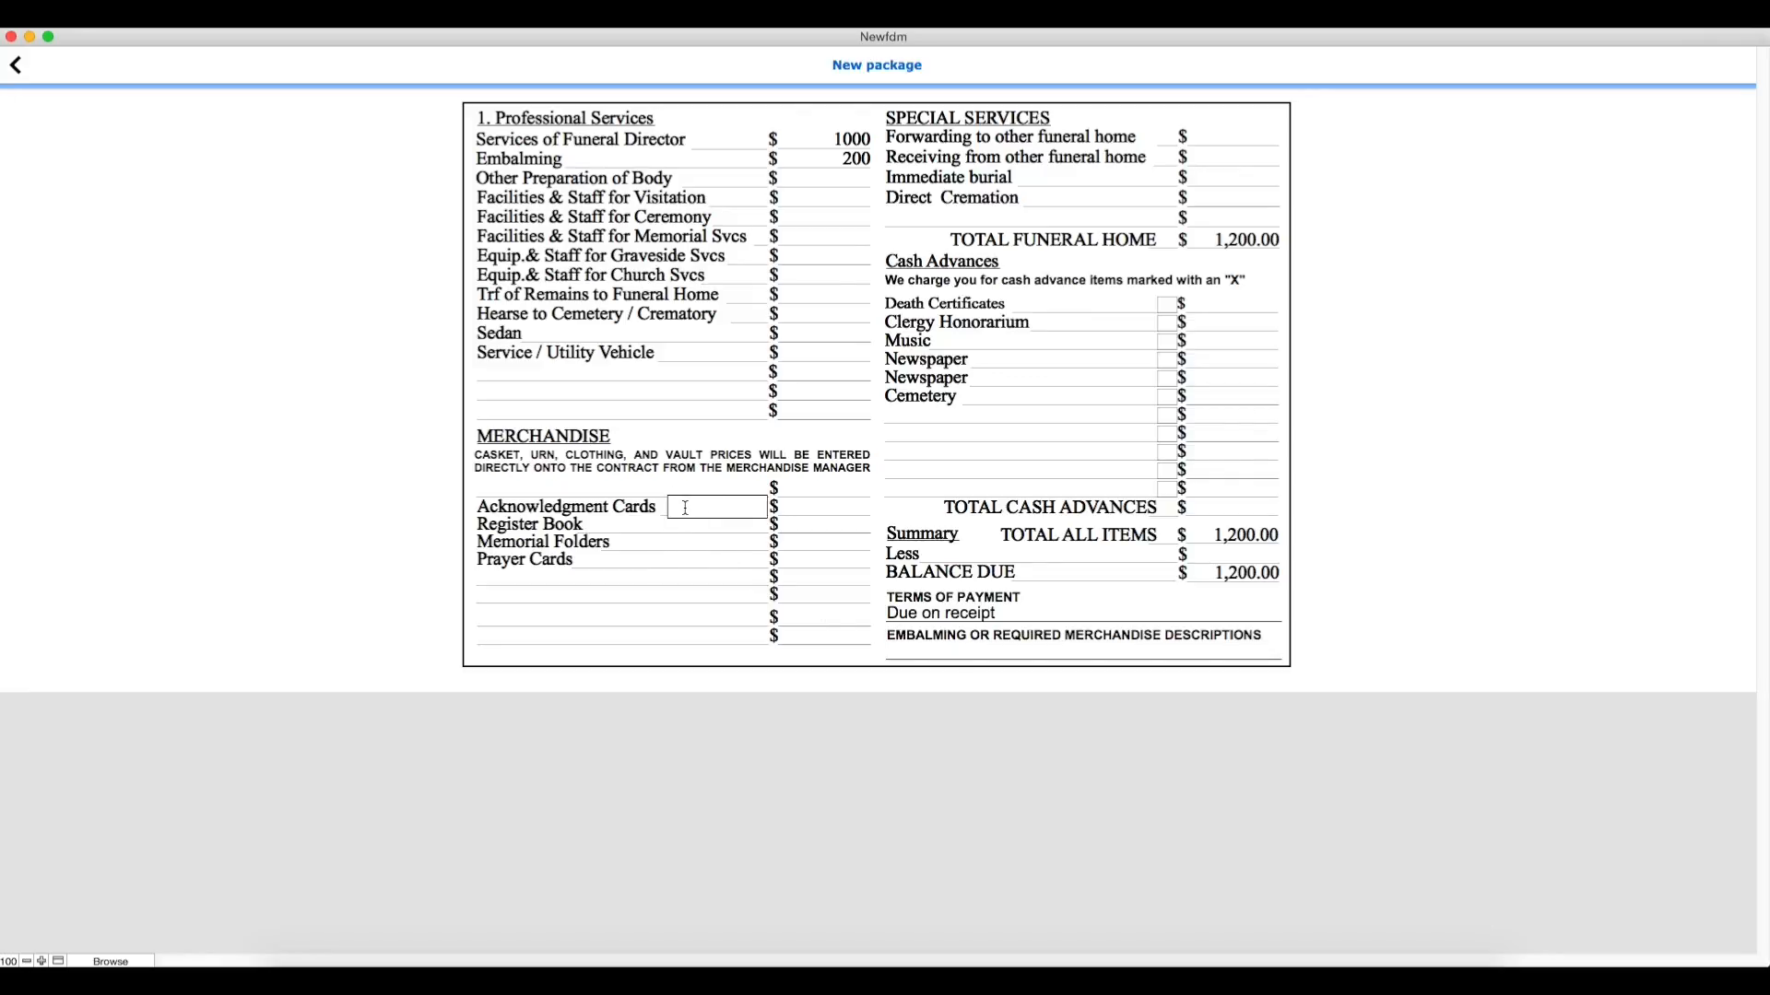
text(20)
click(830, 507)
text(100)
click(727, 522)
click(21, 67)
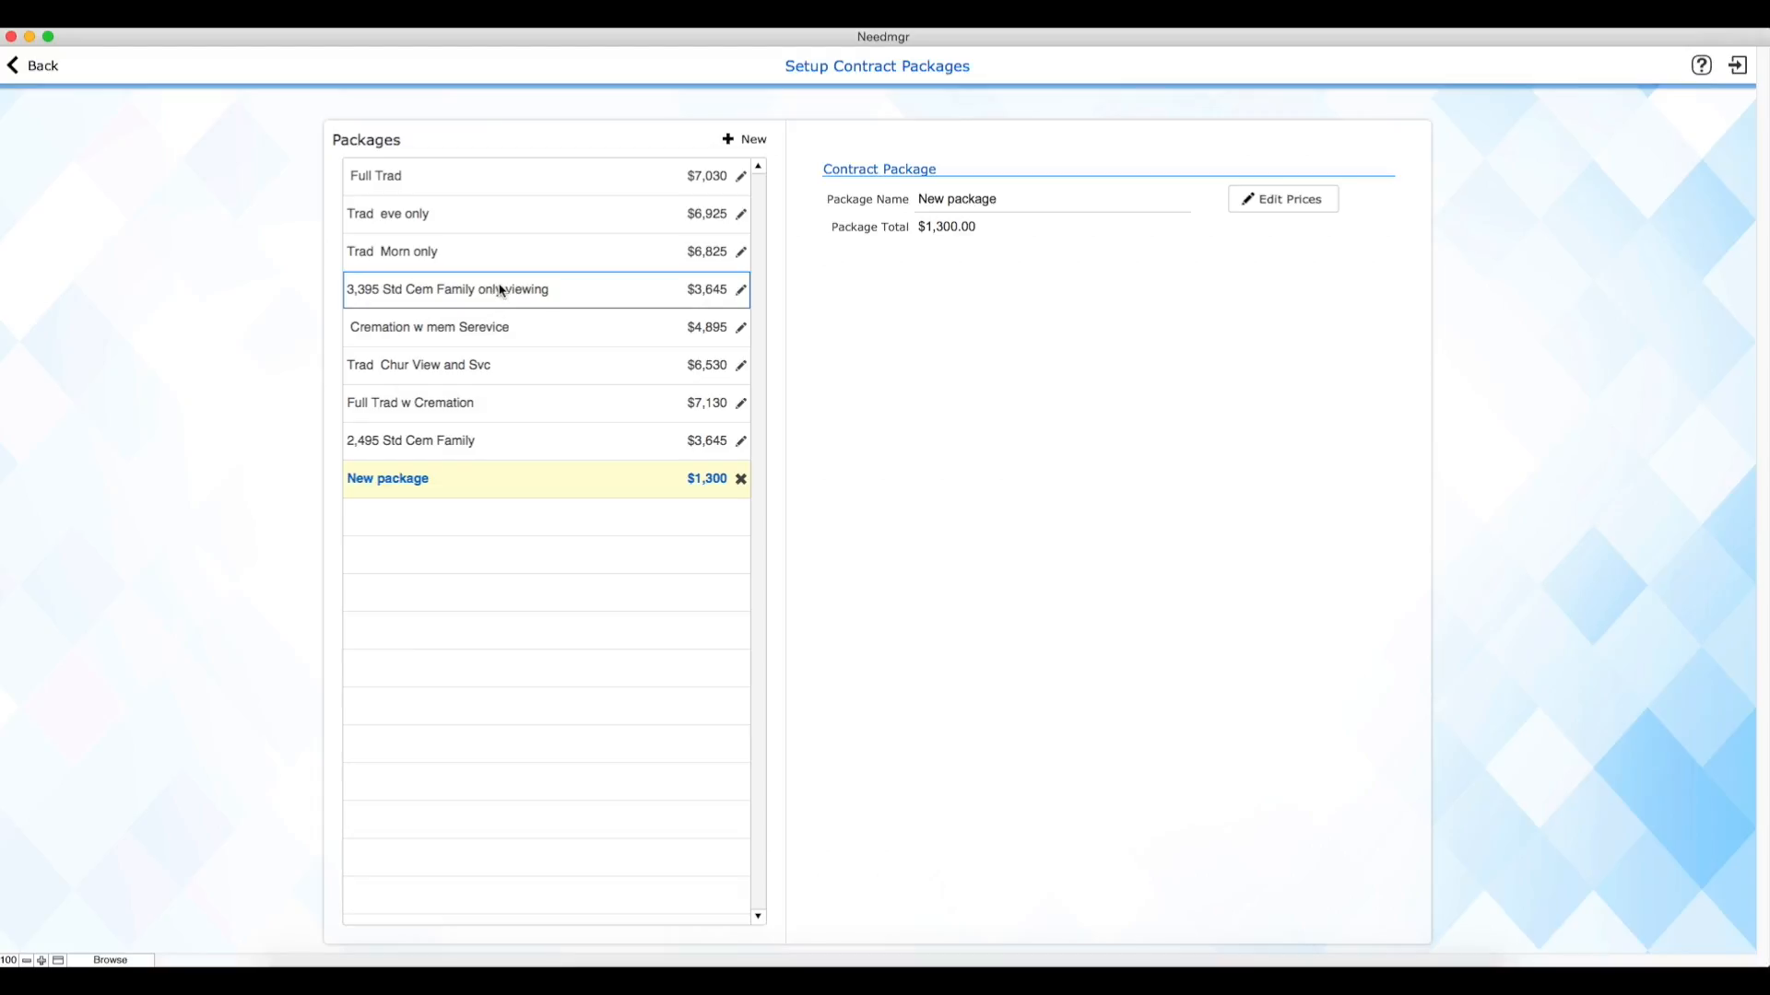
Step: Delete the contract package named "New package" and leave the package setup
click(742, 481)
click(943, 347)
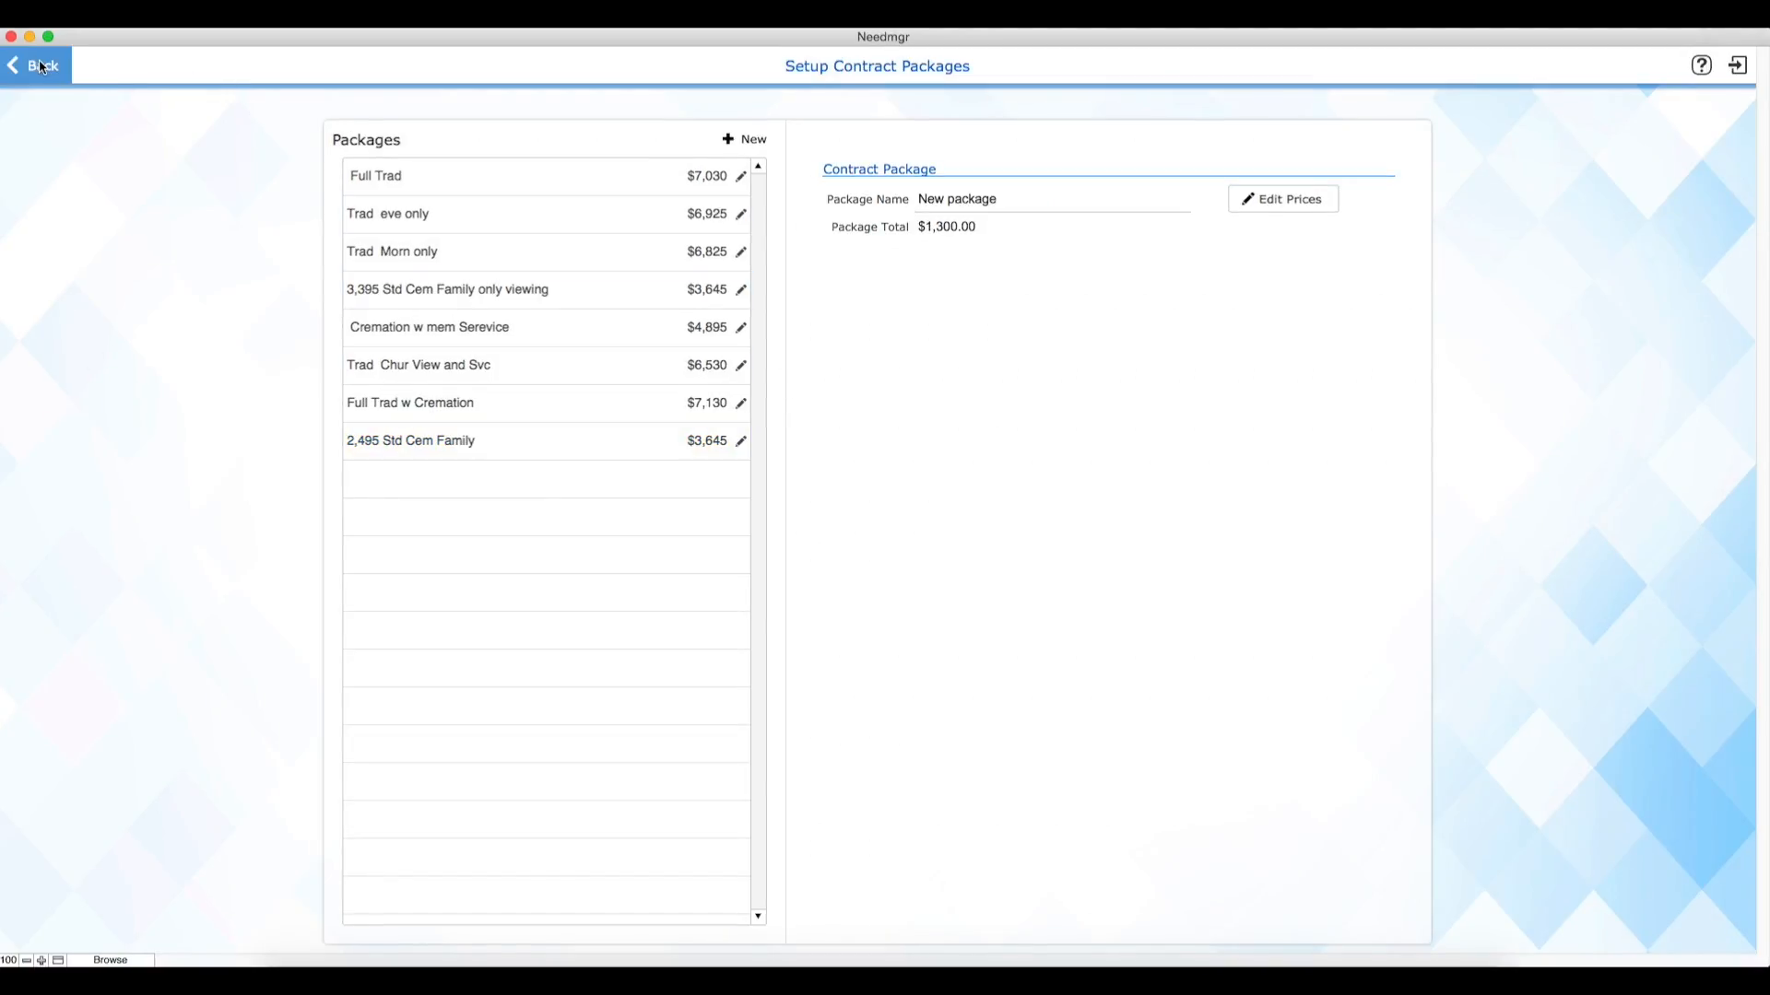
click(42, 67)
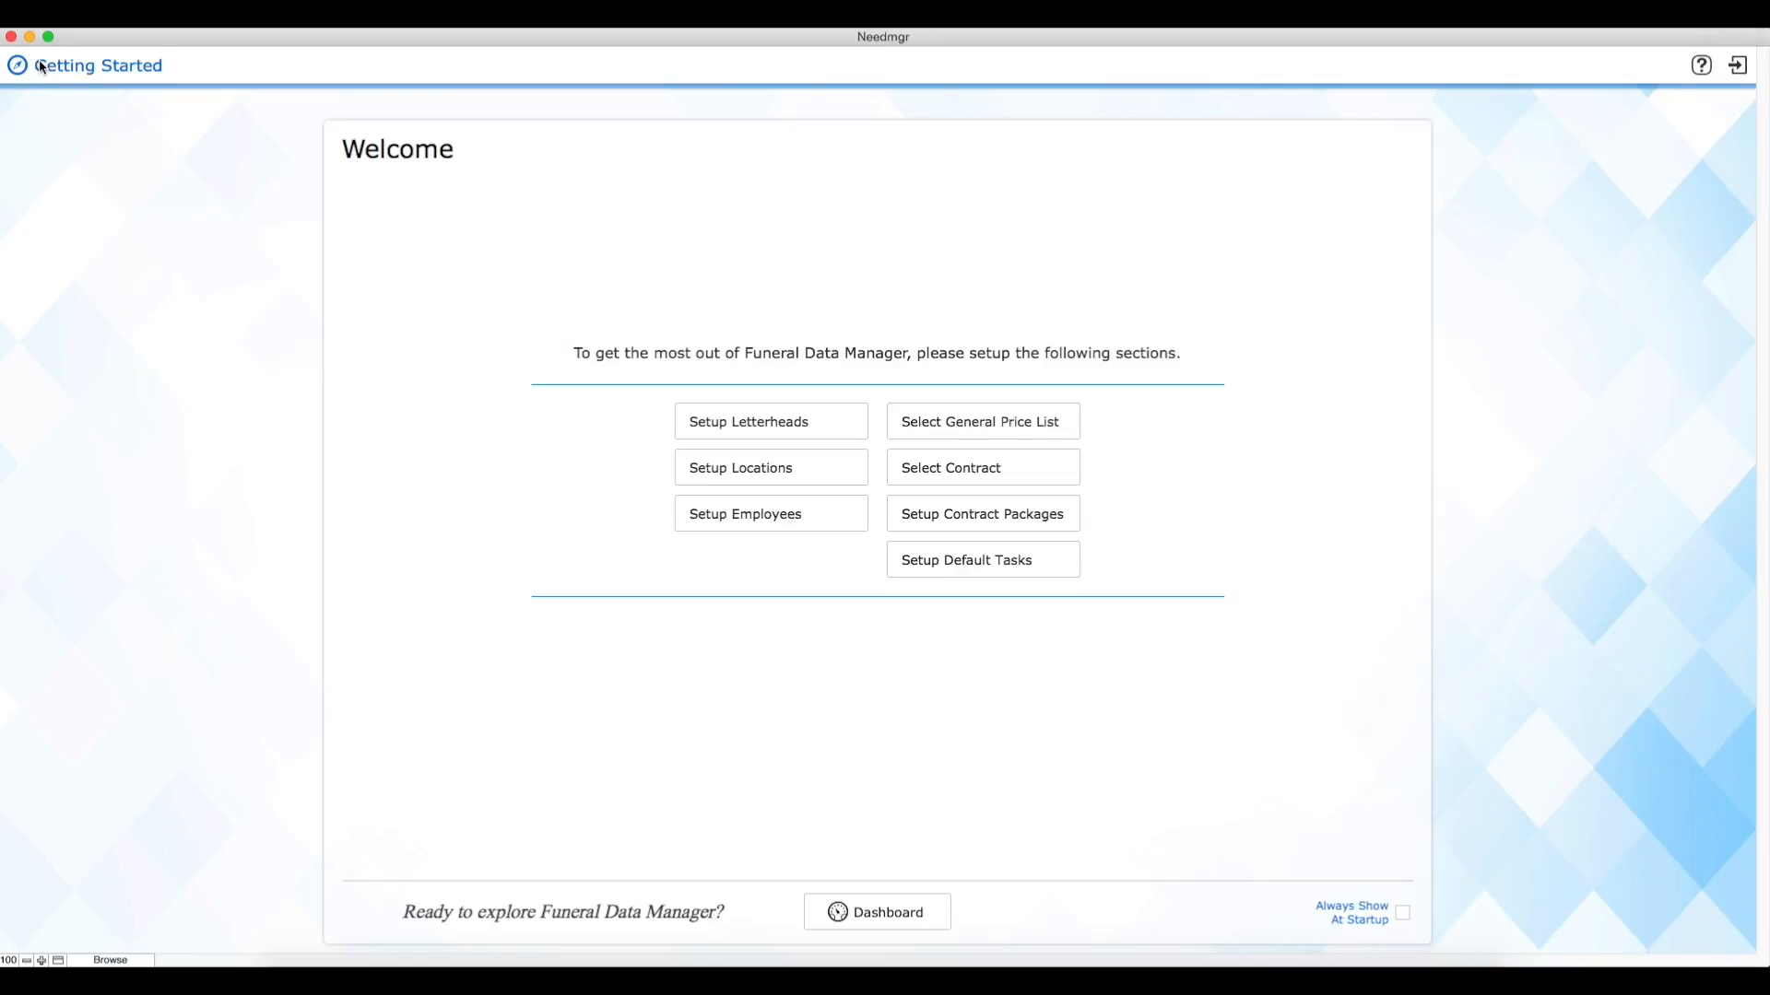
Step: Create a new case from the dashboard, dated 9/07/2016, and assign a funeral director to it
click(921, 918)
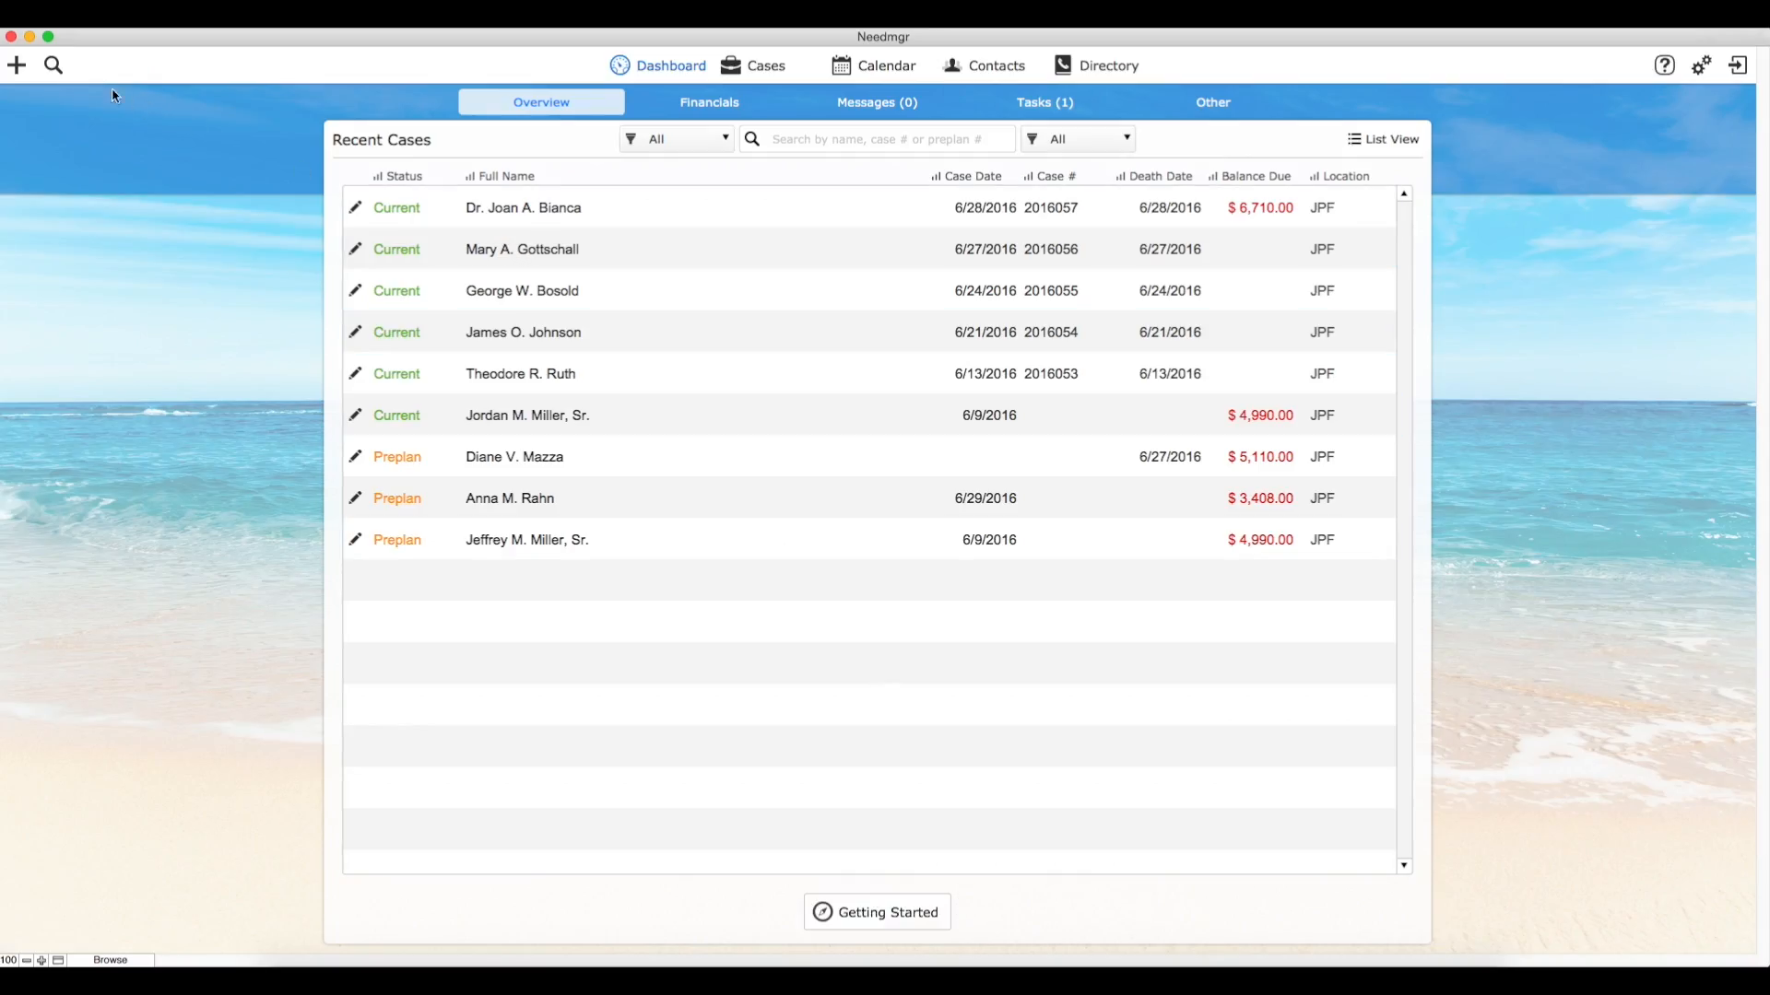
click(18, 72)
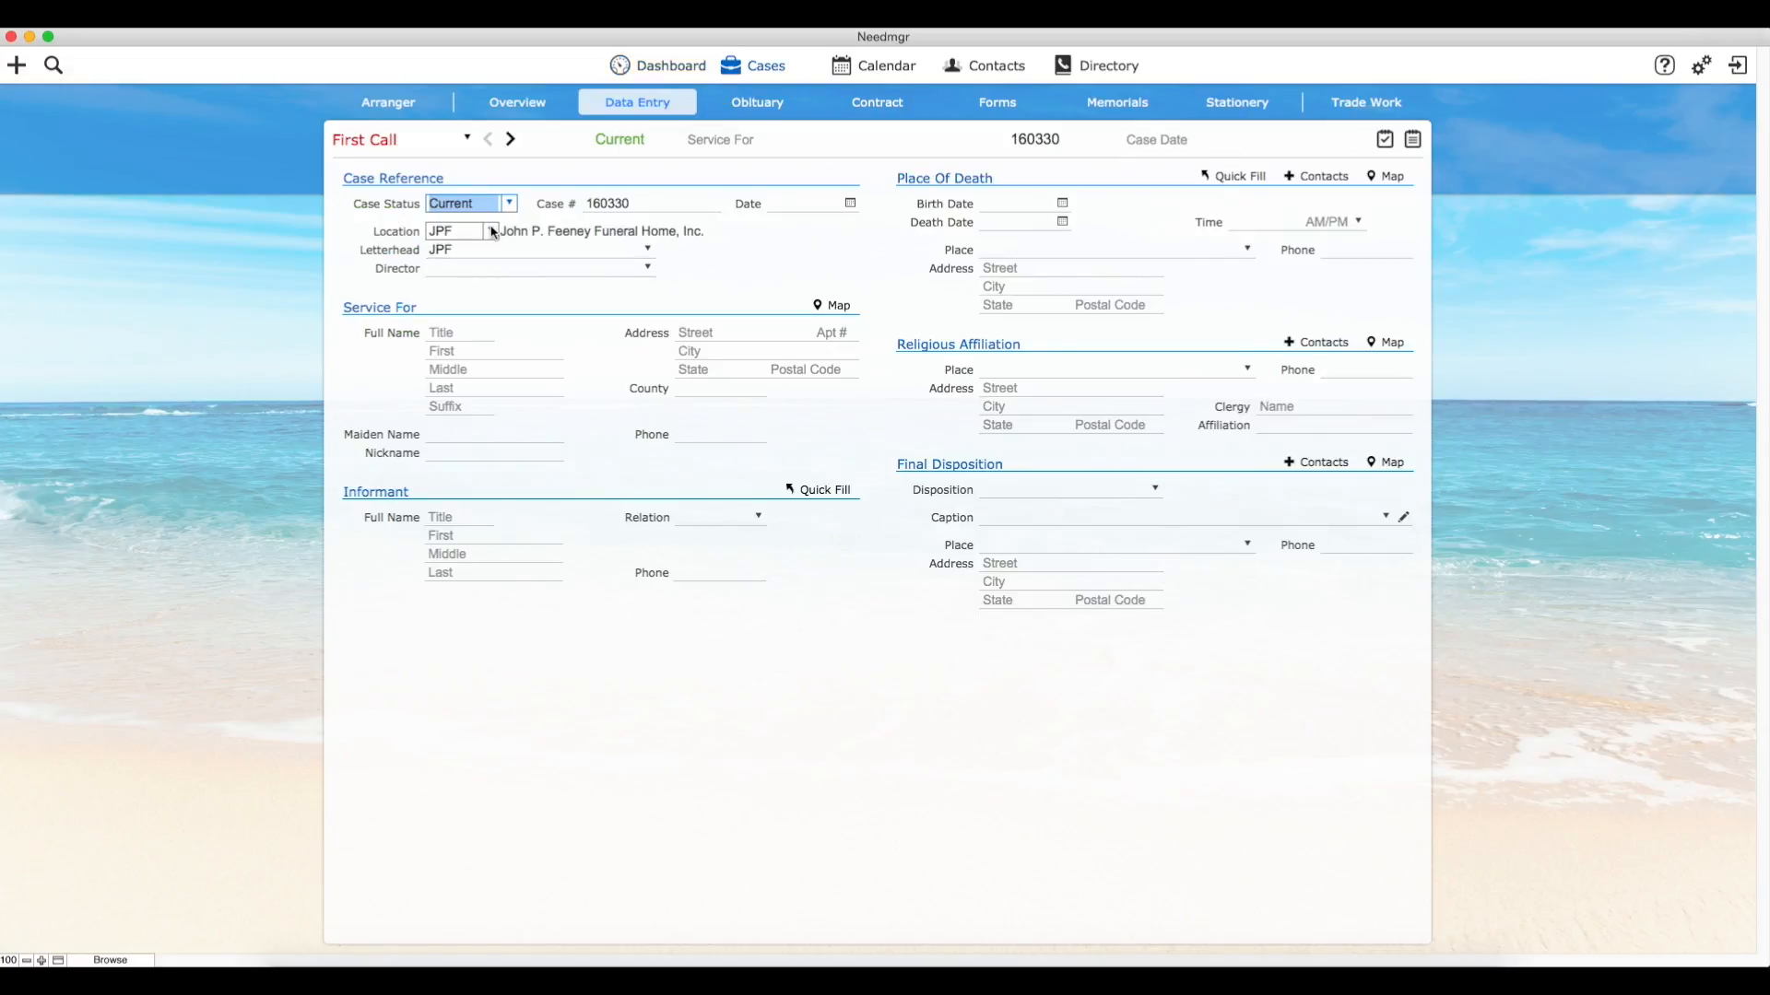
click(852, 204)
click(773, 278)
click(648, 269)
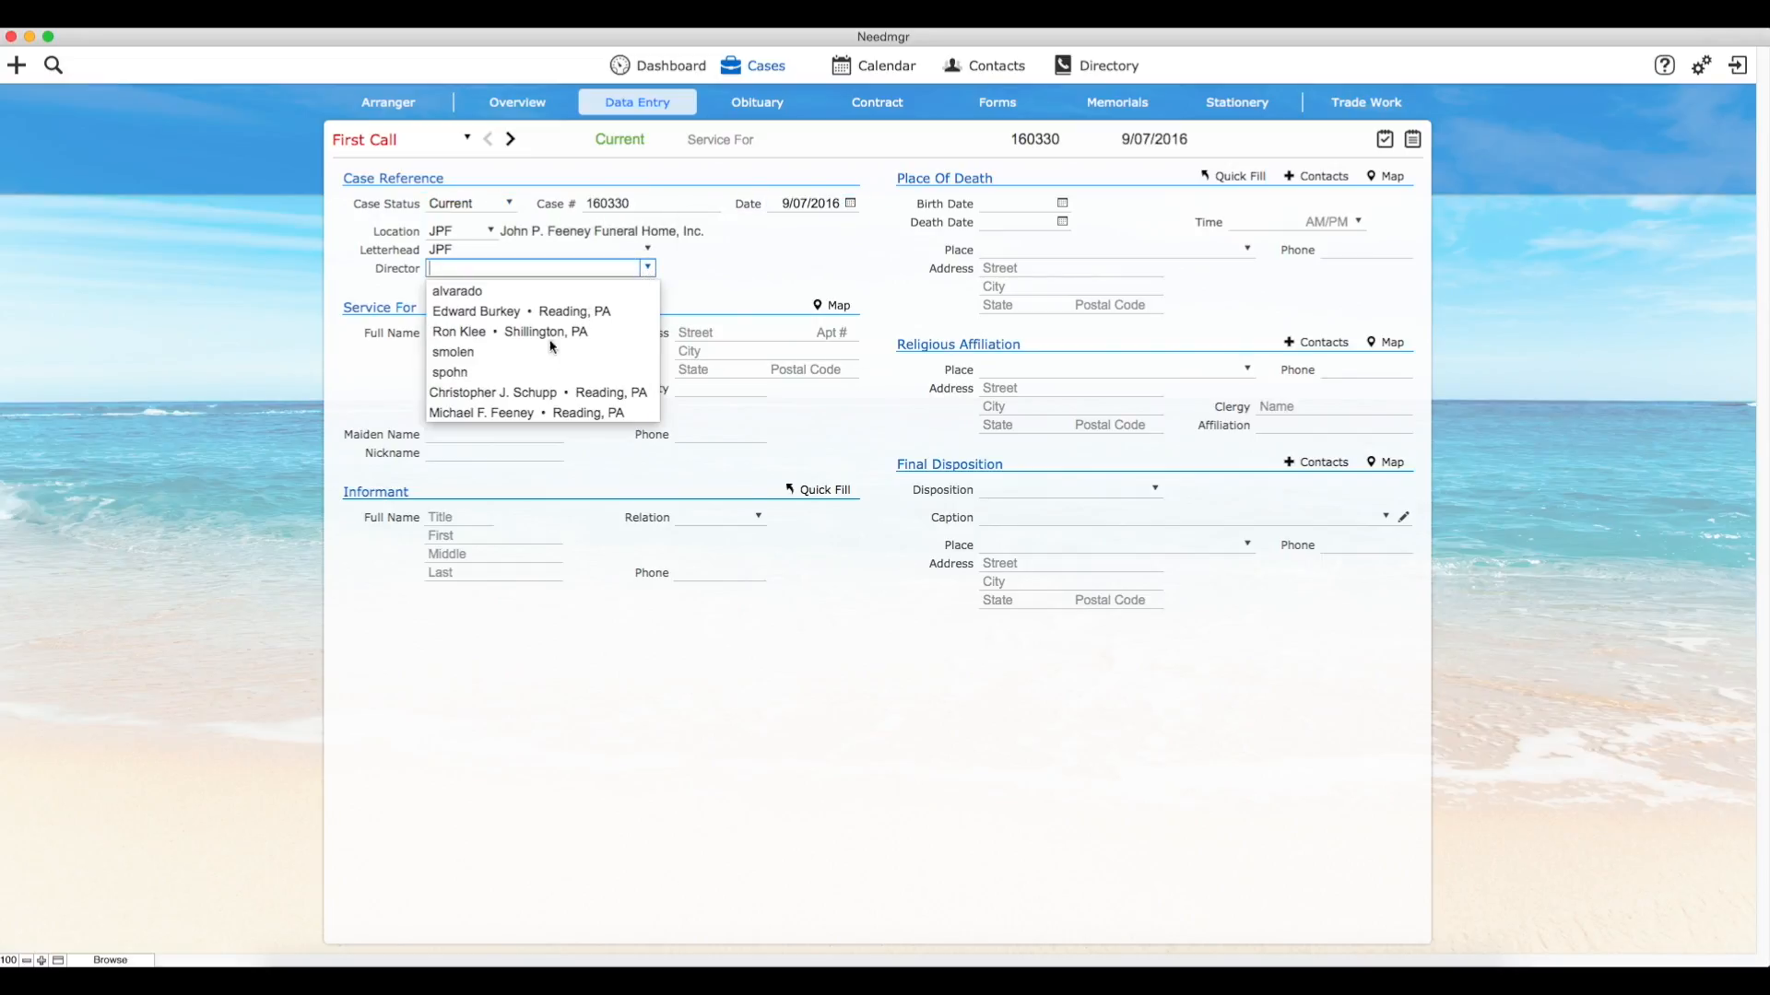
click(495, 413)
key(Tab)
click(830, 247)
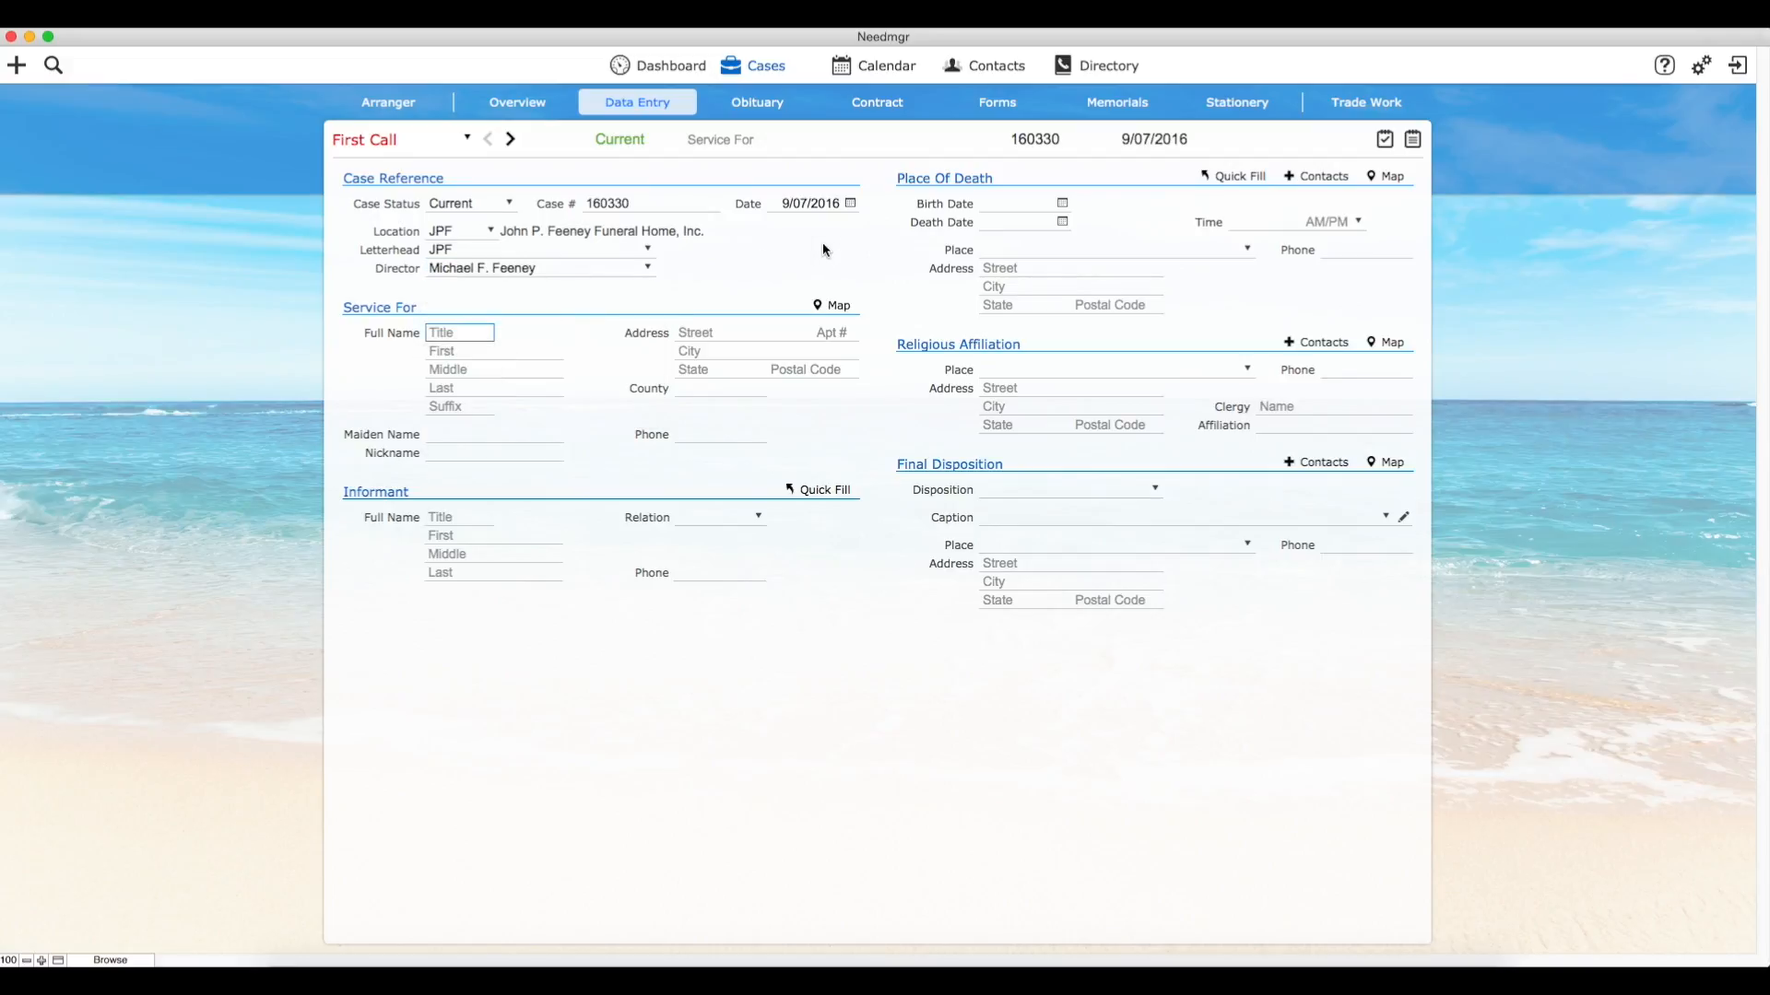
Step: Open the new case's contract, keep Informant as the purchaser and apply the Full Trad package
click(898, 110)
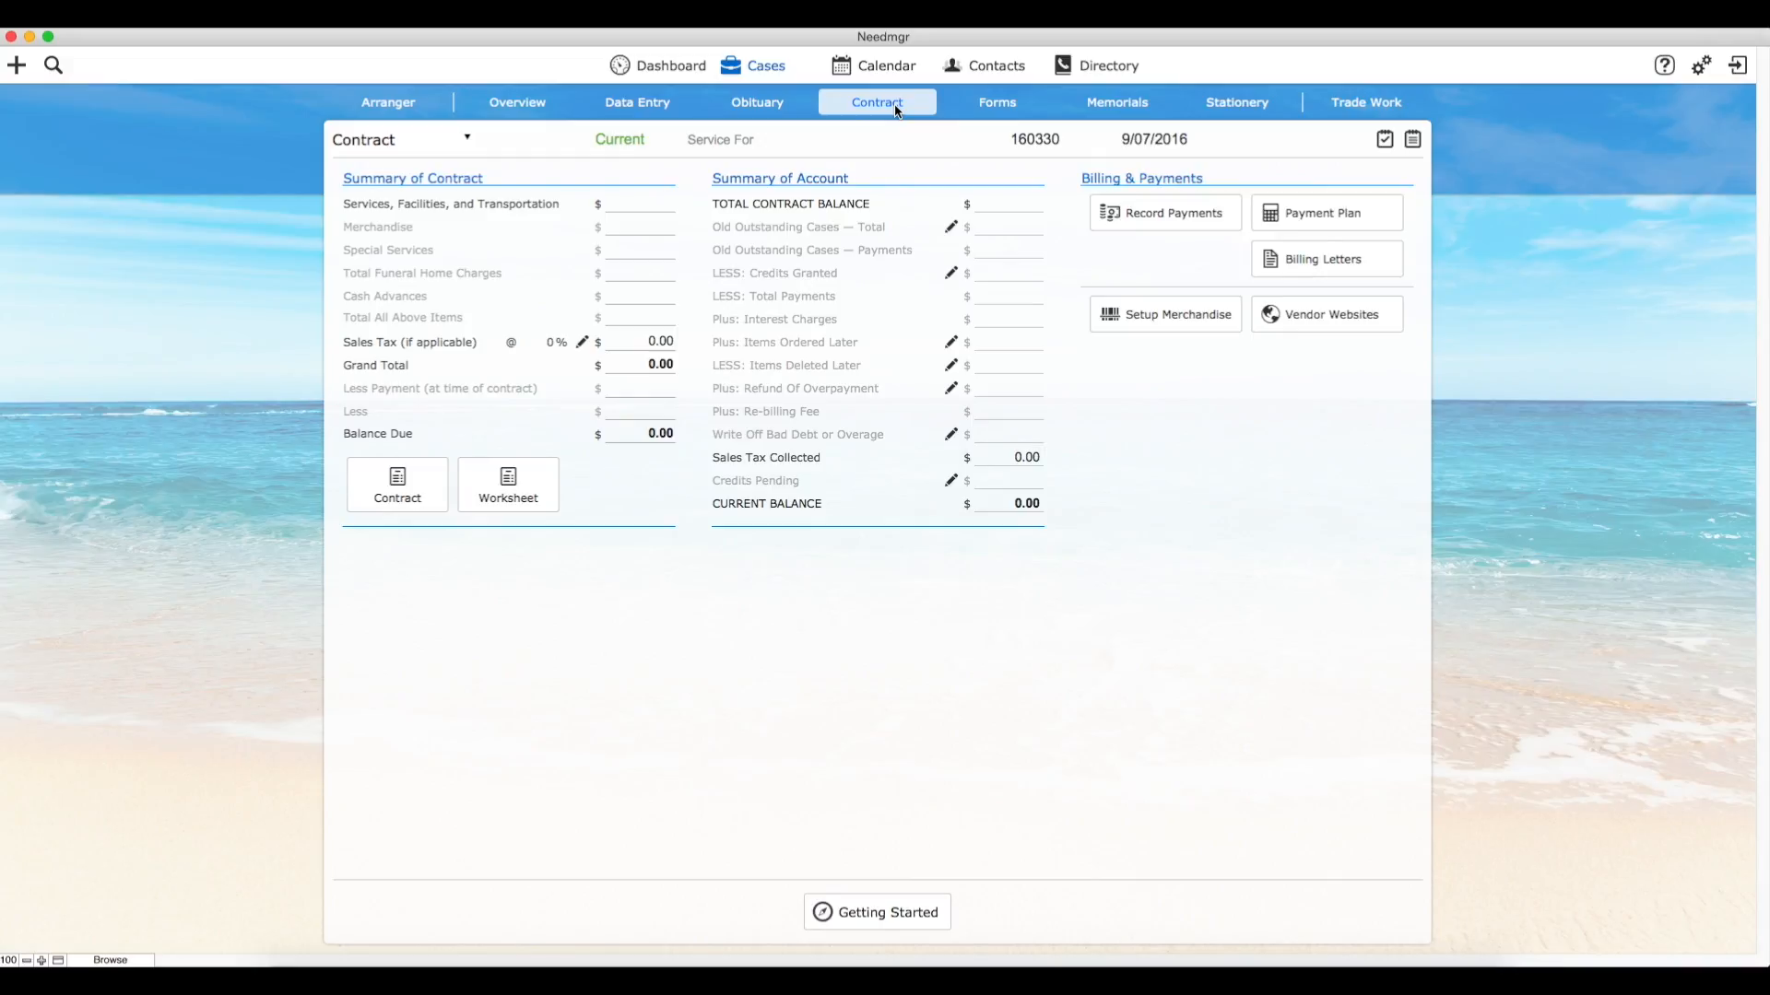
click(418, 486)
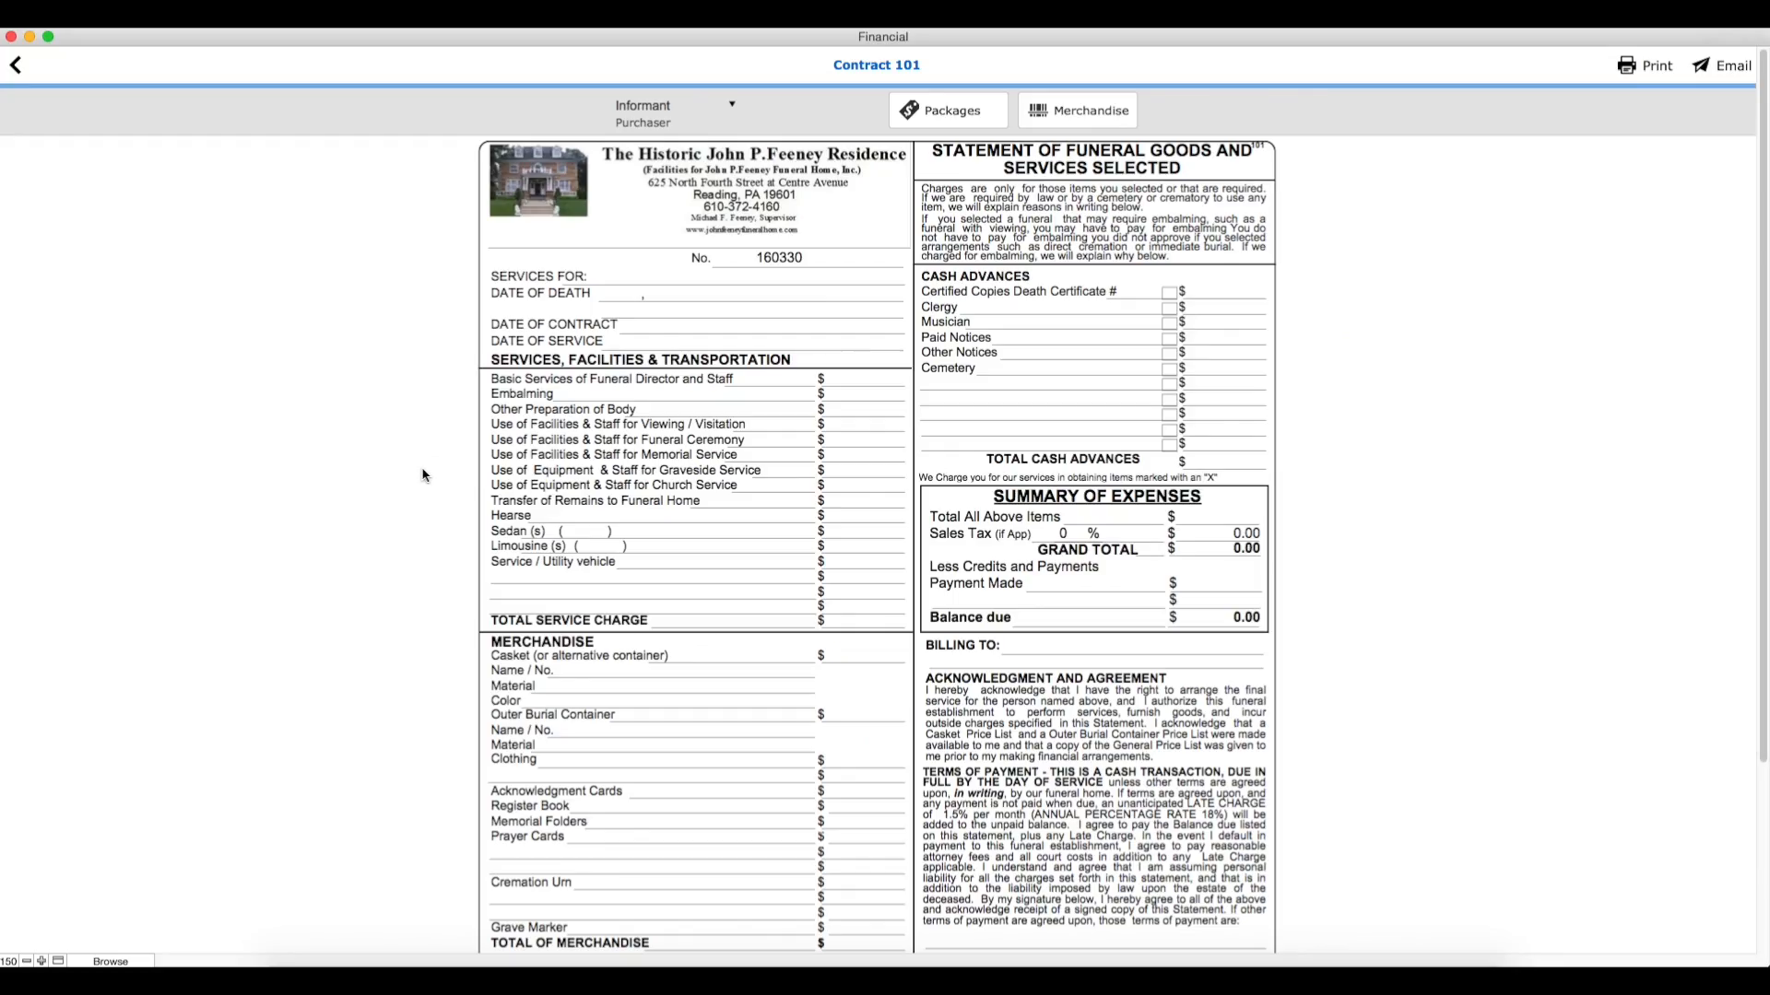
click(732, 109)
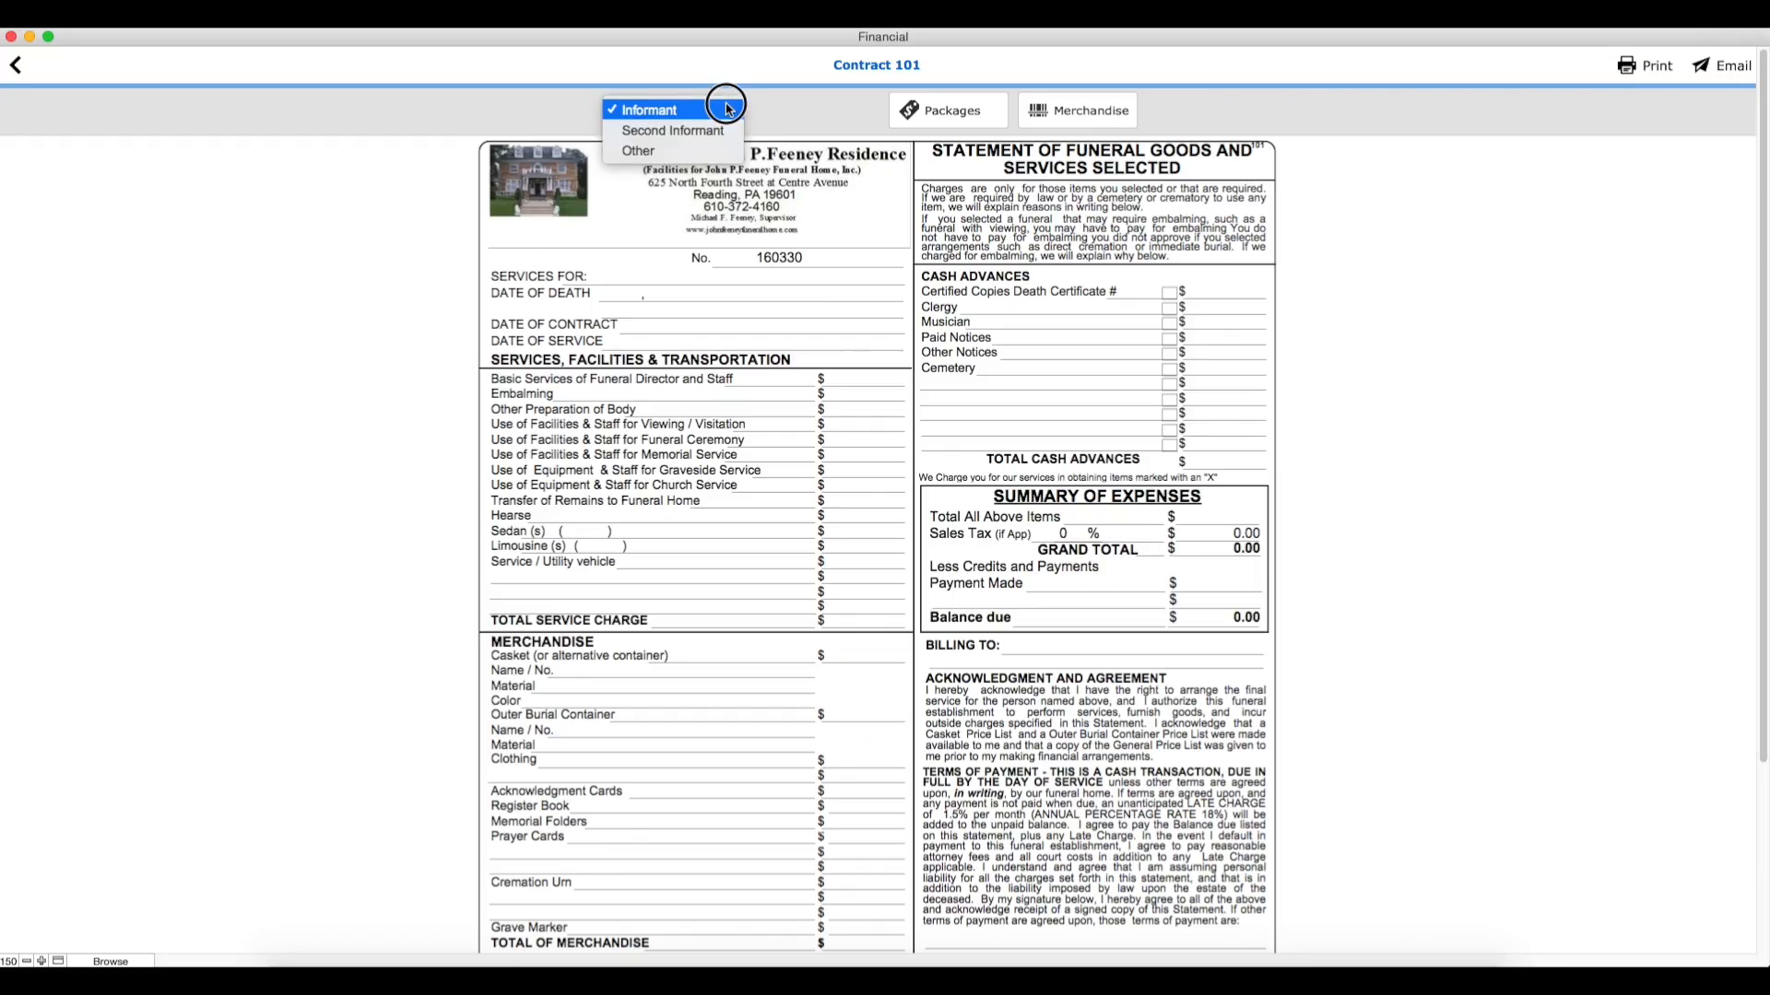
click(726, 109)
click(952, 114)
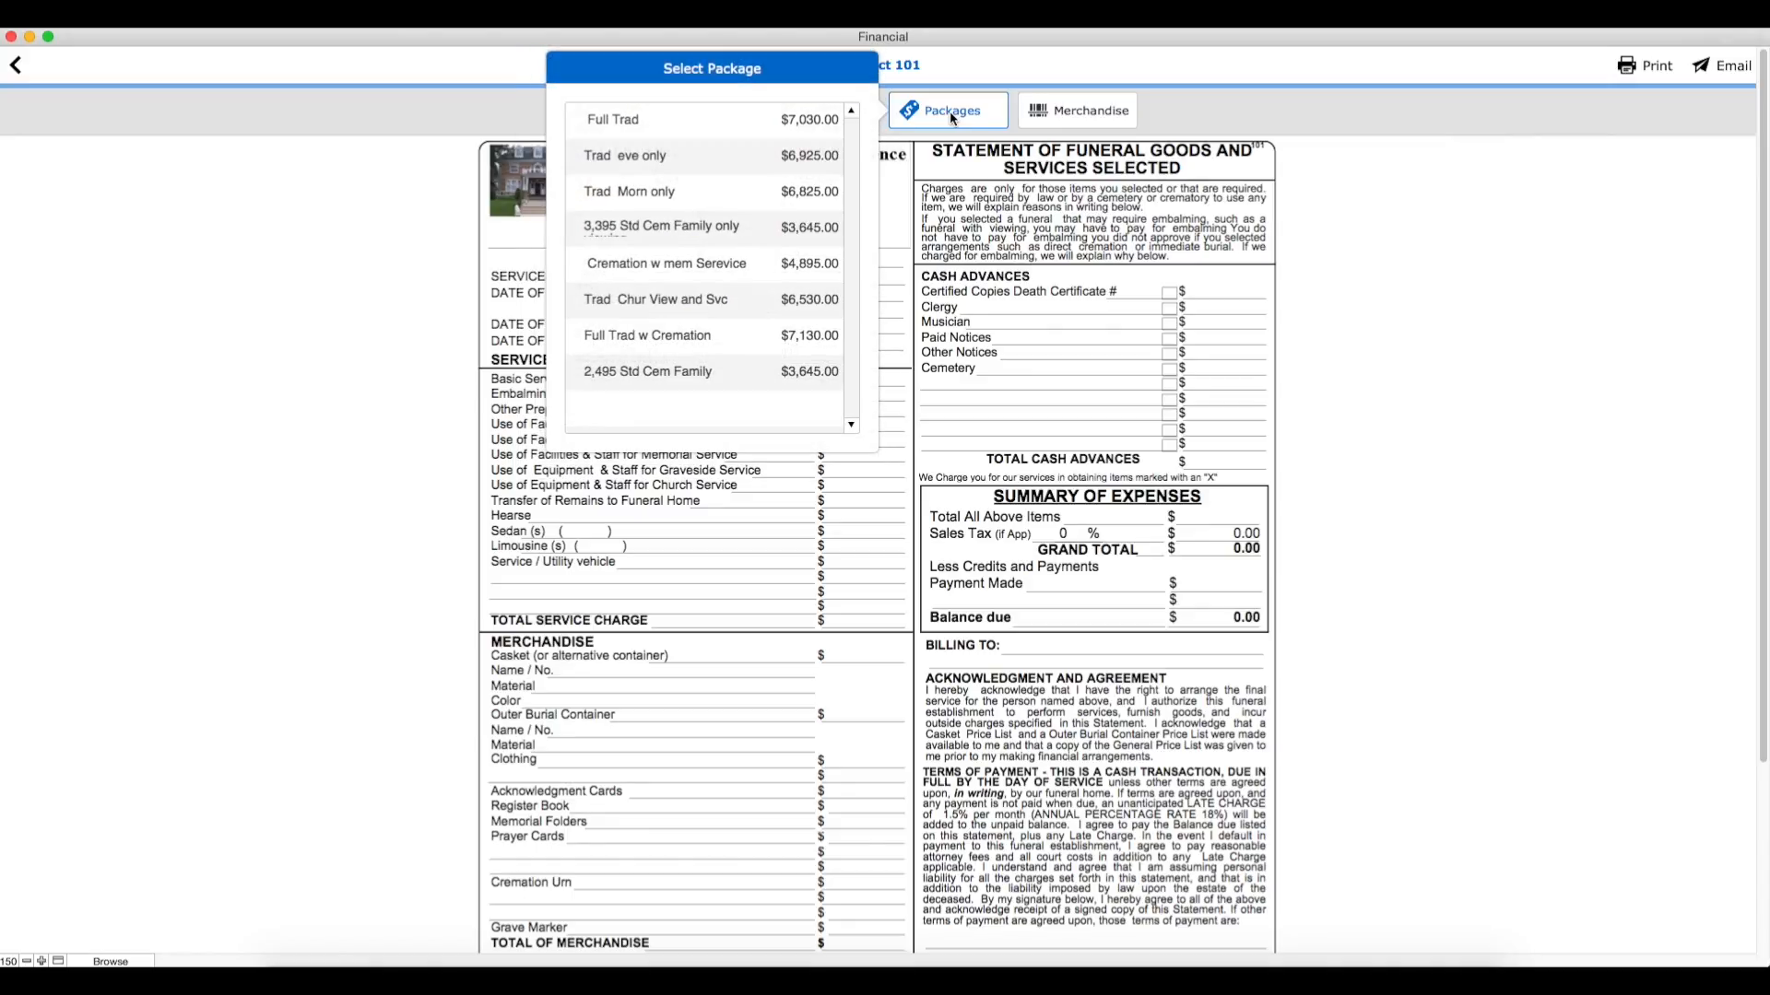
click(686, 135)
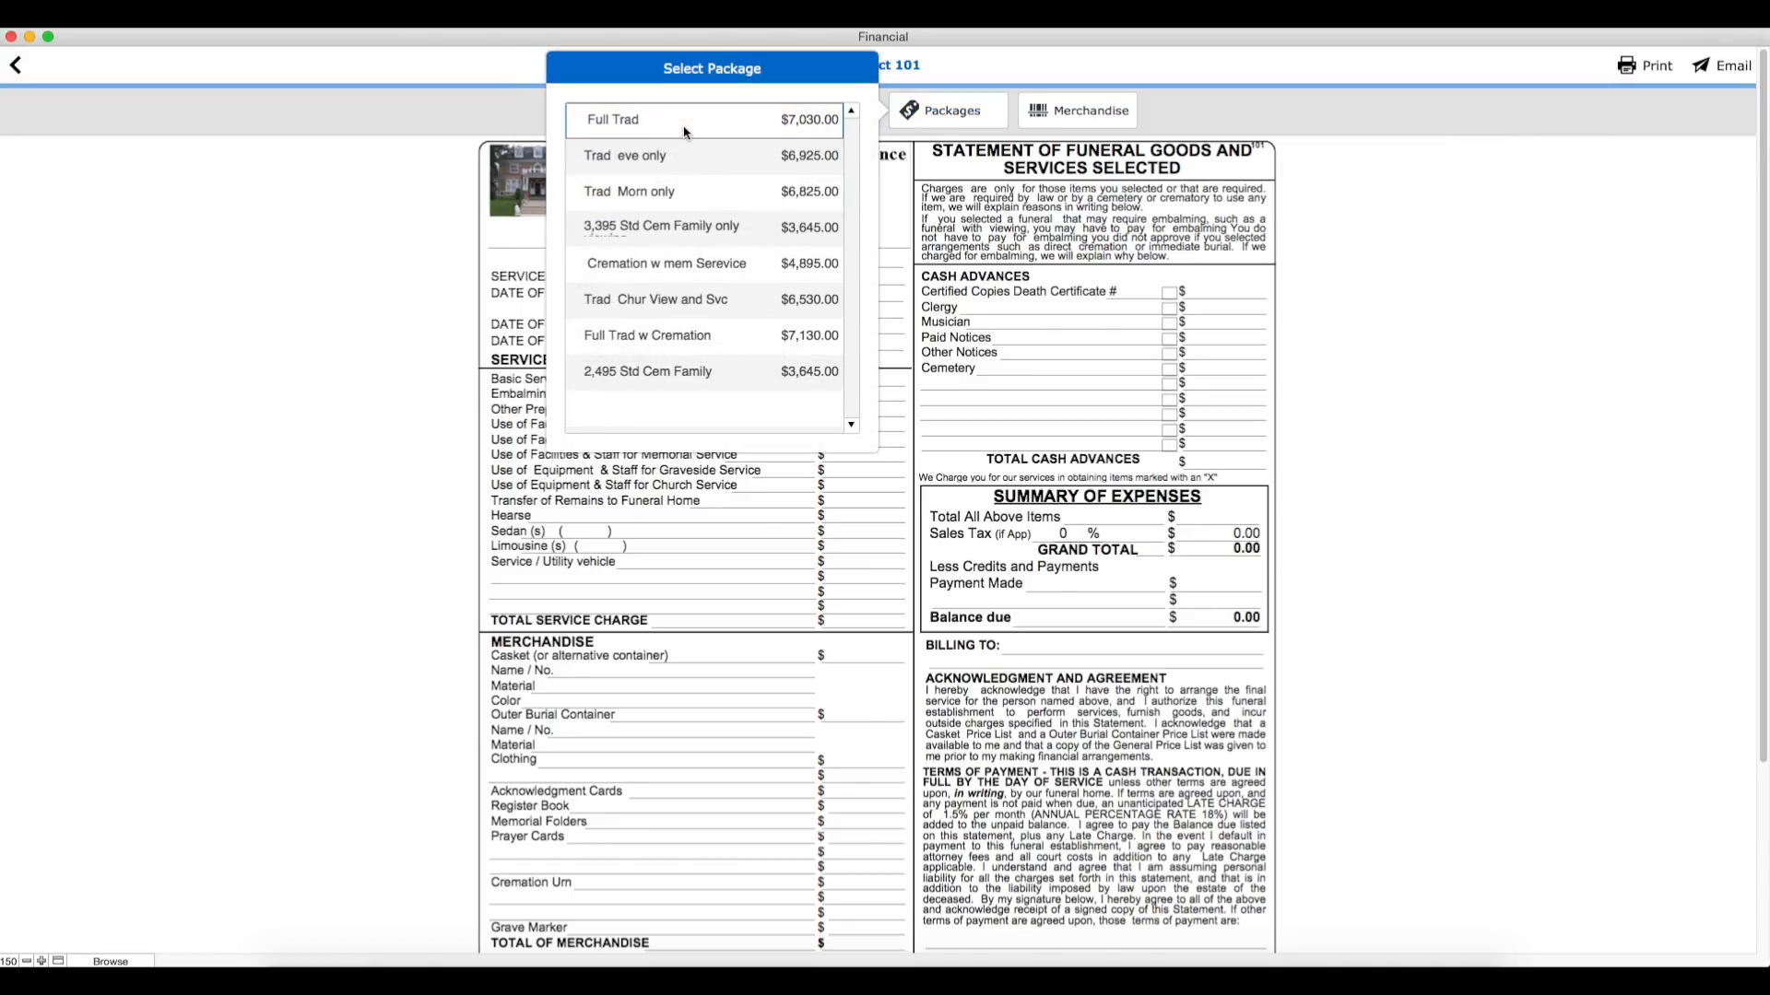
Step: Add the $995.00 Viceroy casket to the contract's merchandise and return to the case's contract summary
click(1083, 111)
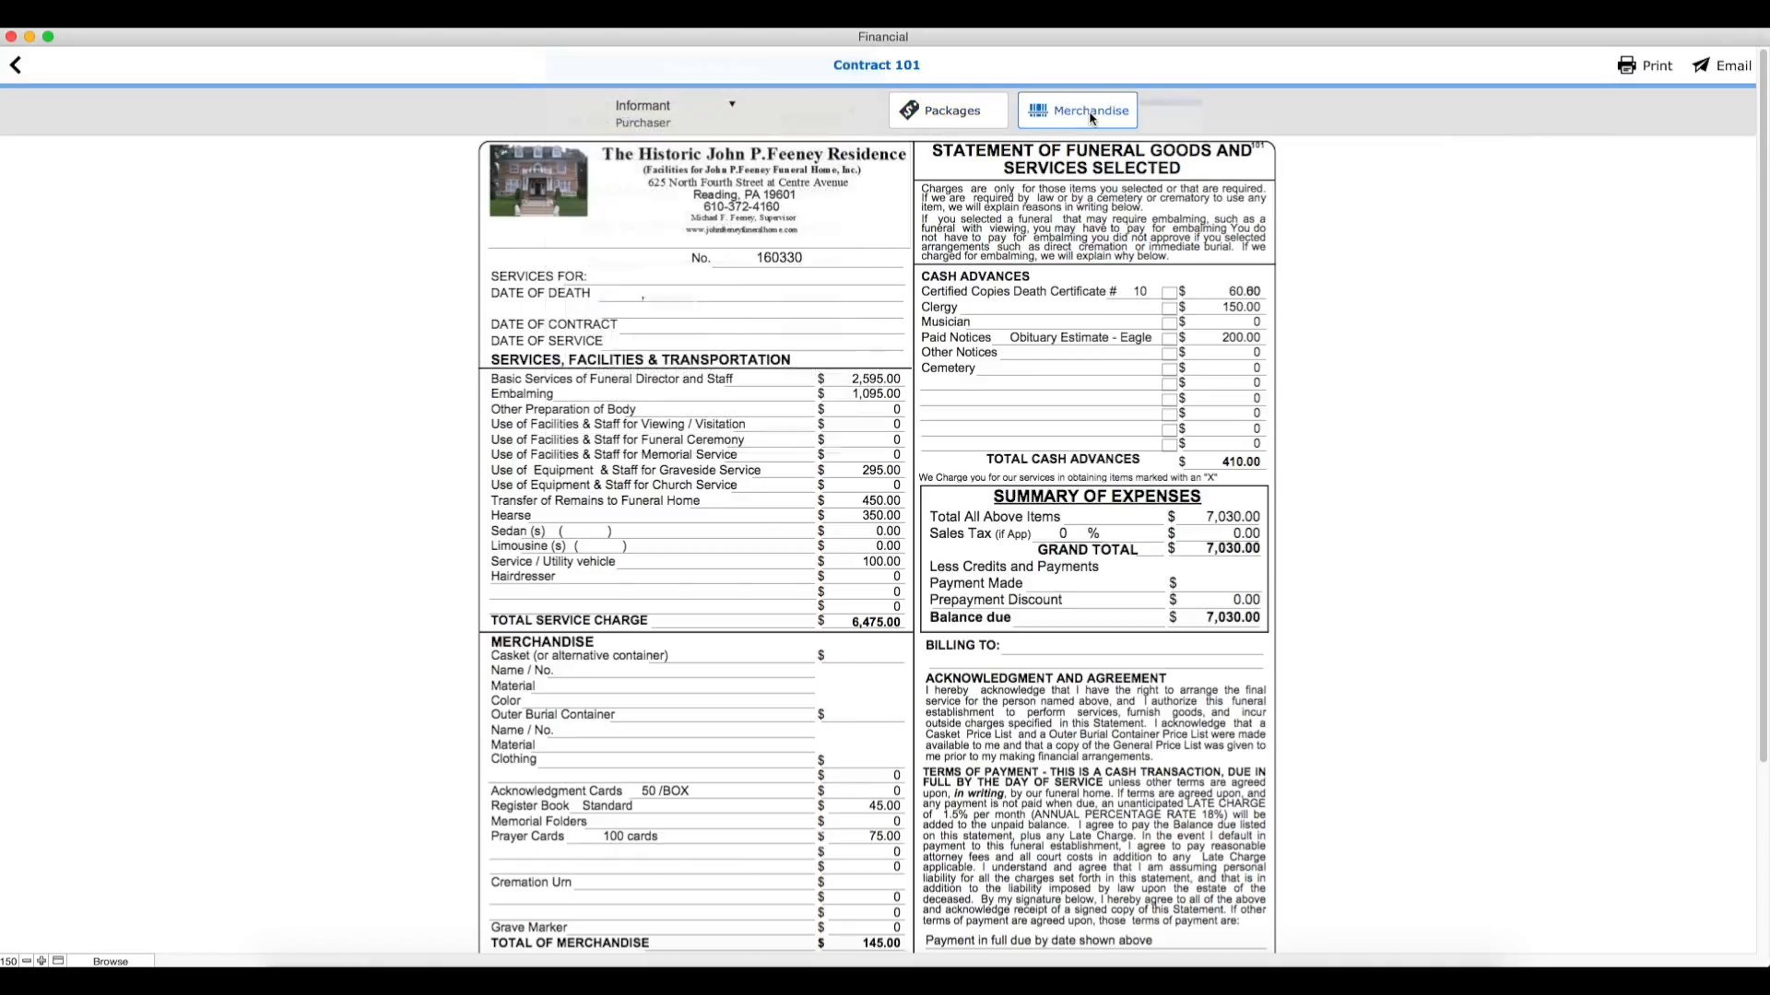
click(1236, 215)
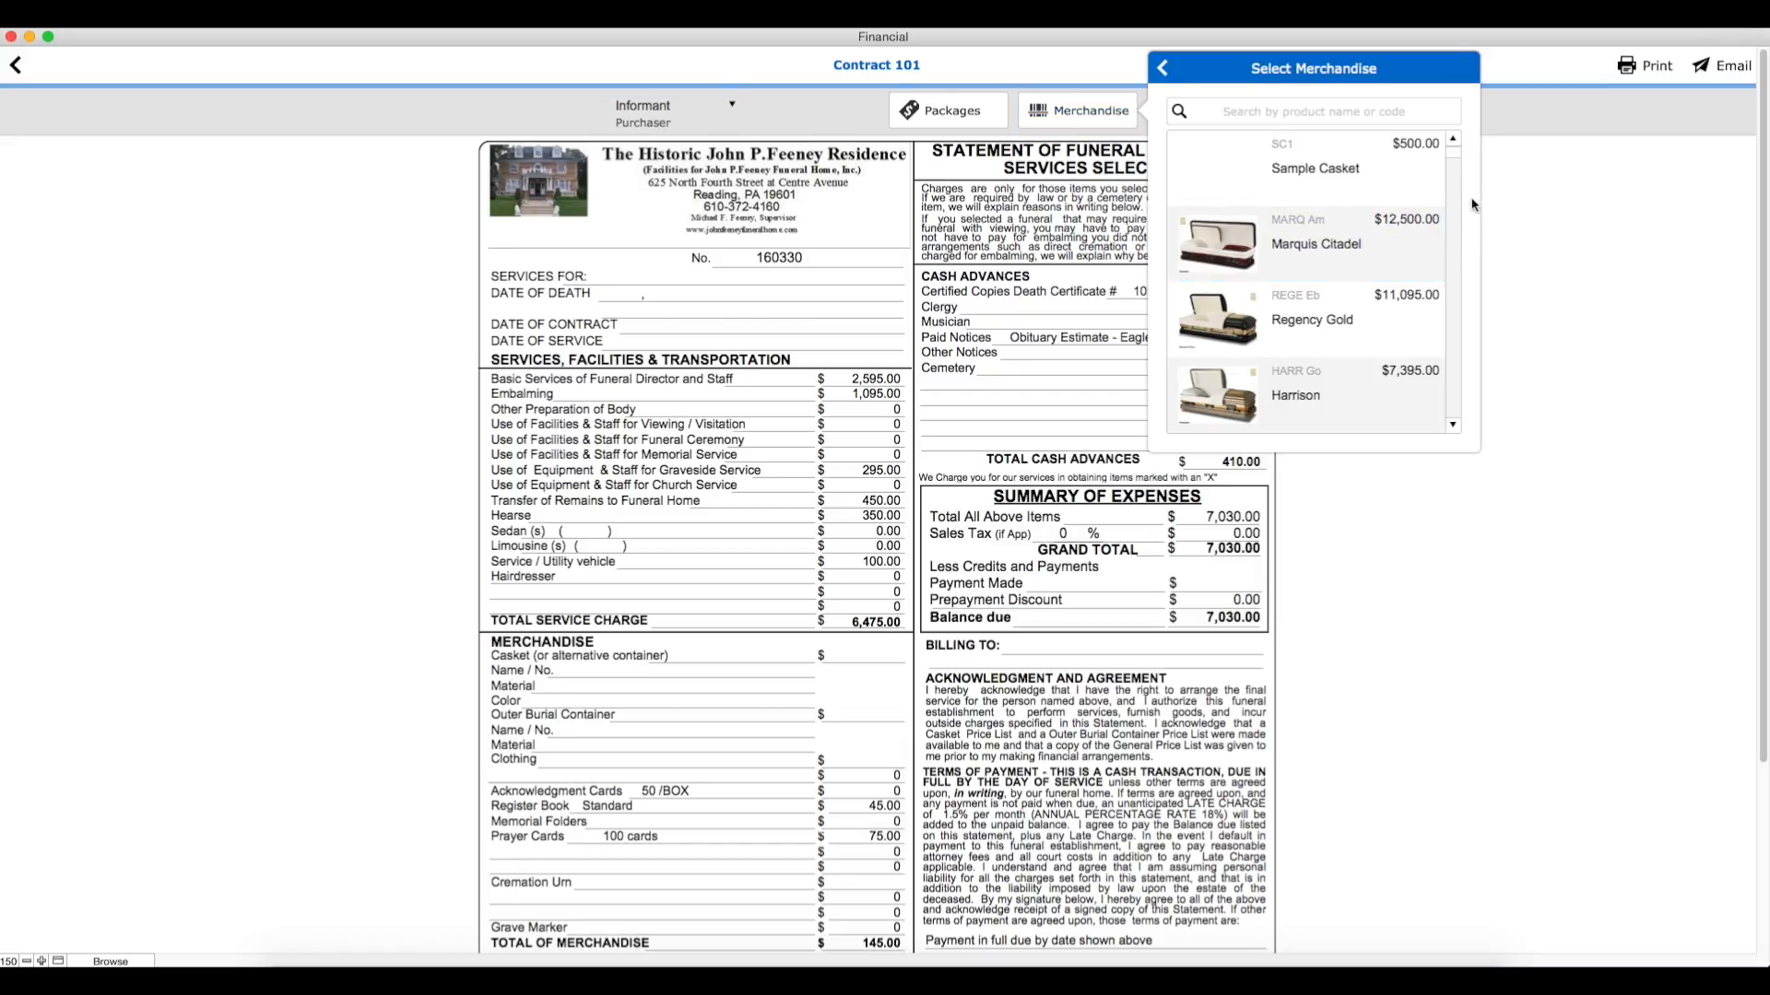
drag(1455, 170, 1453, 245)
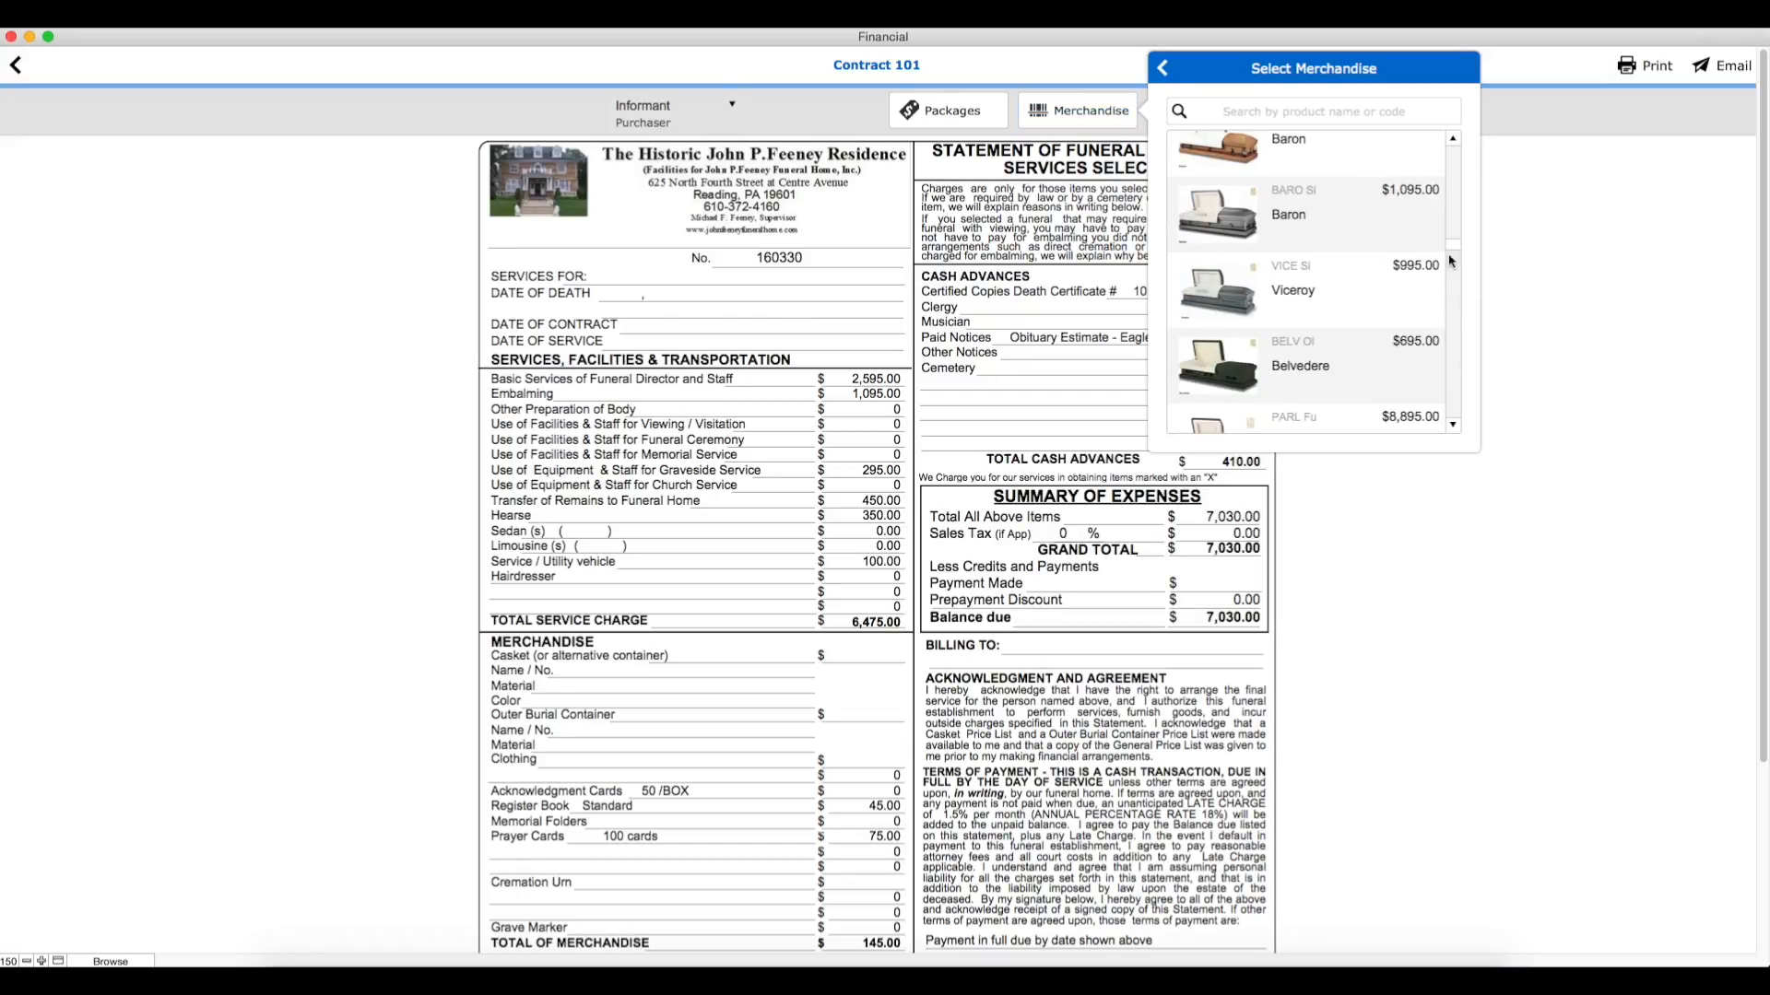
click(1415, 276)
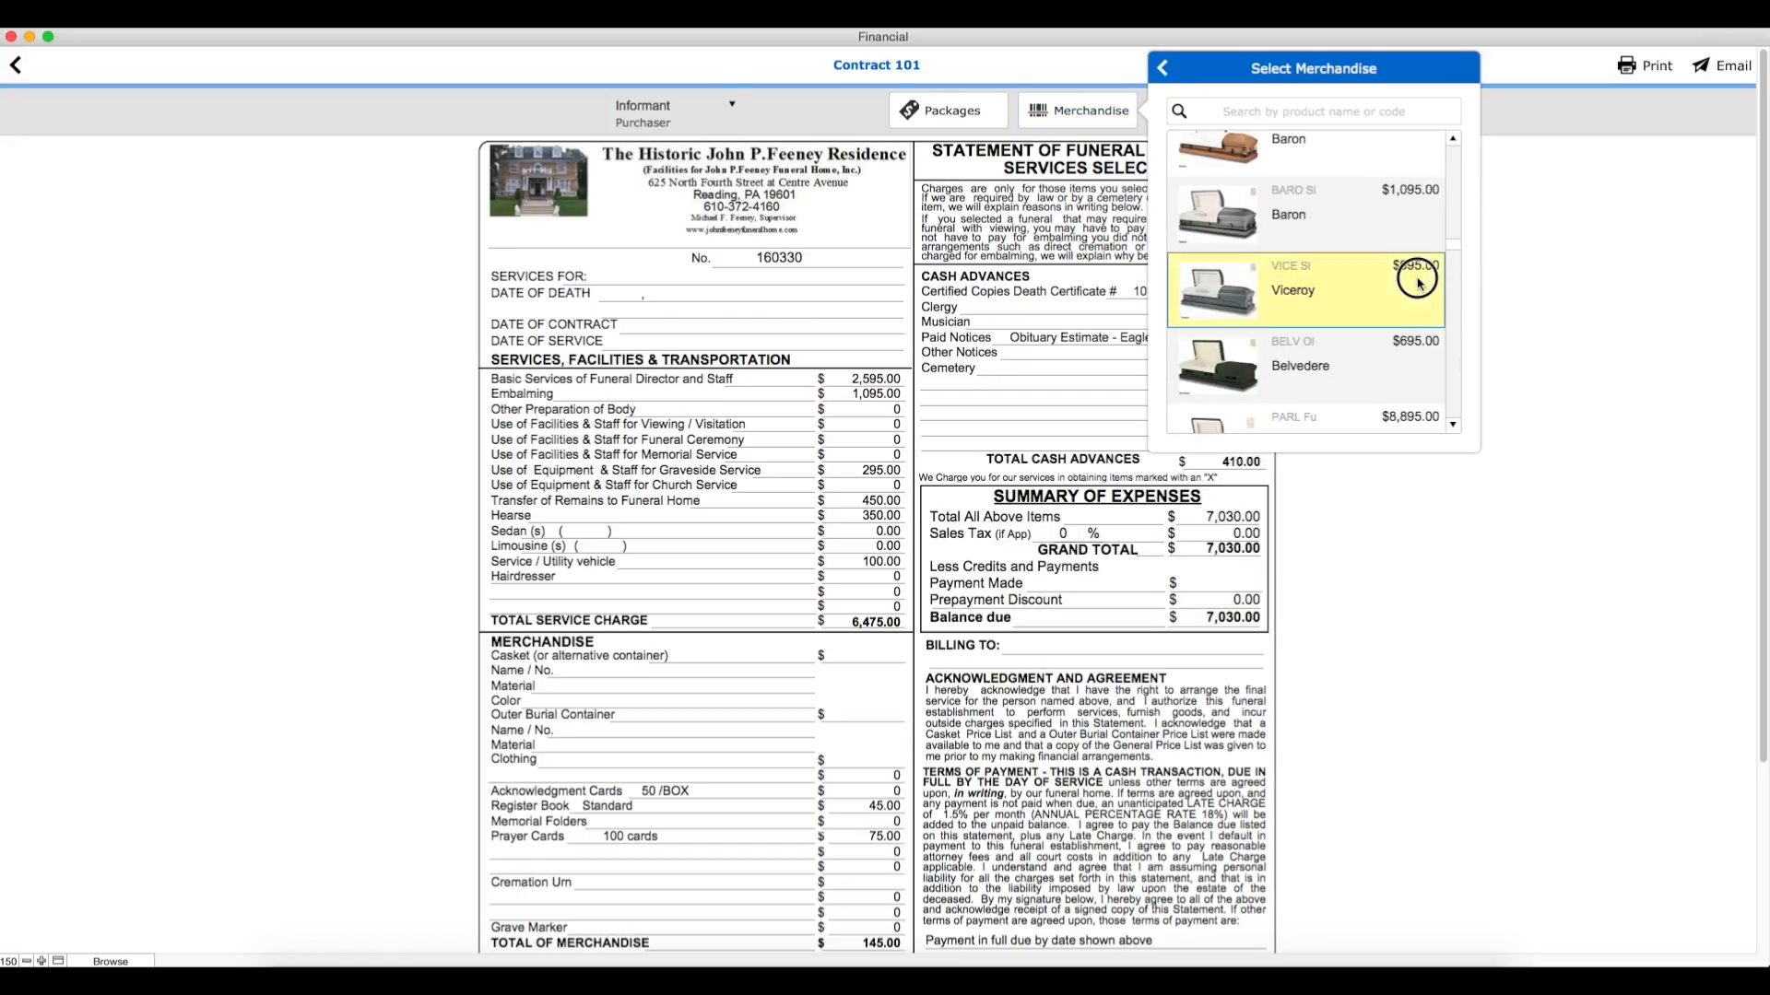
click(1554, 171)
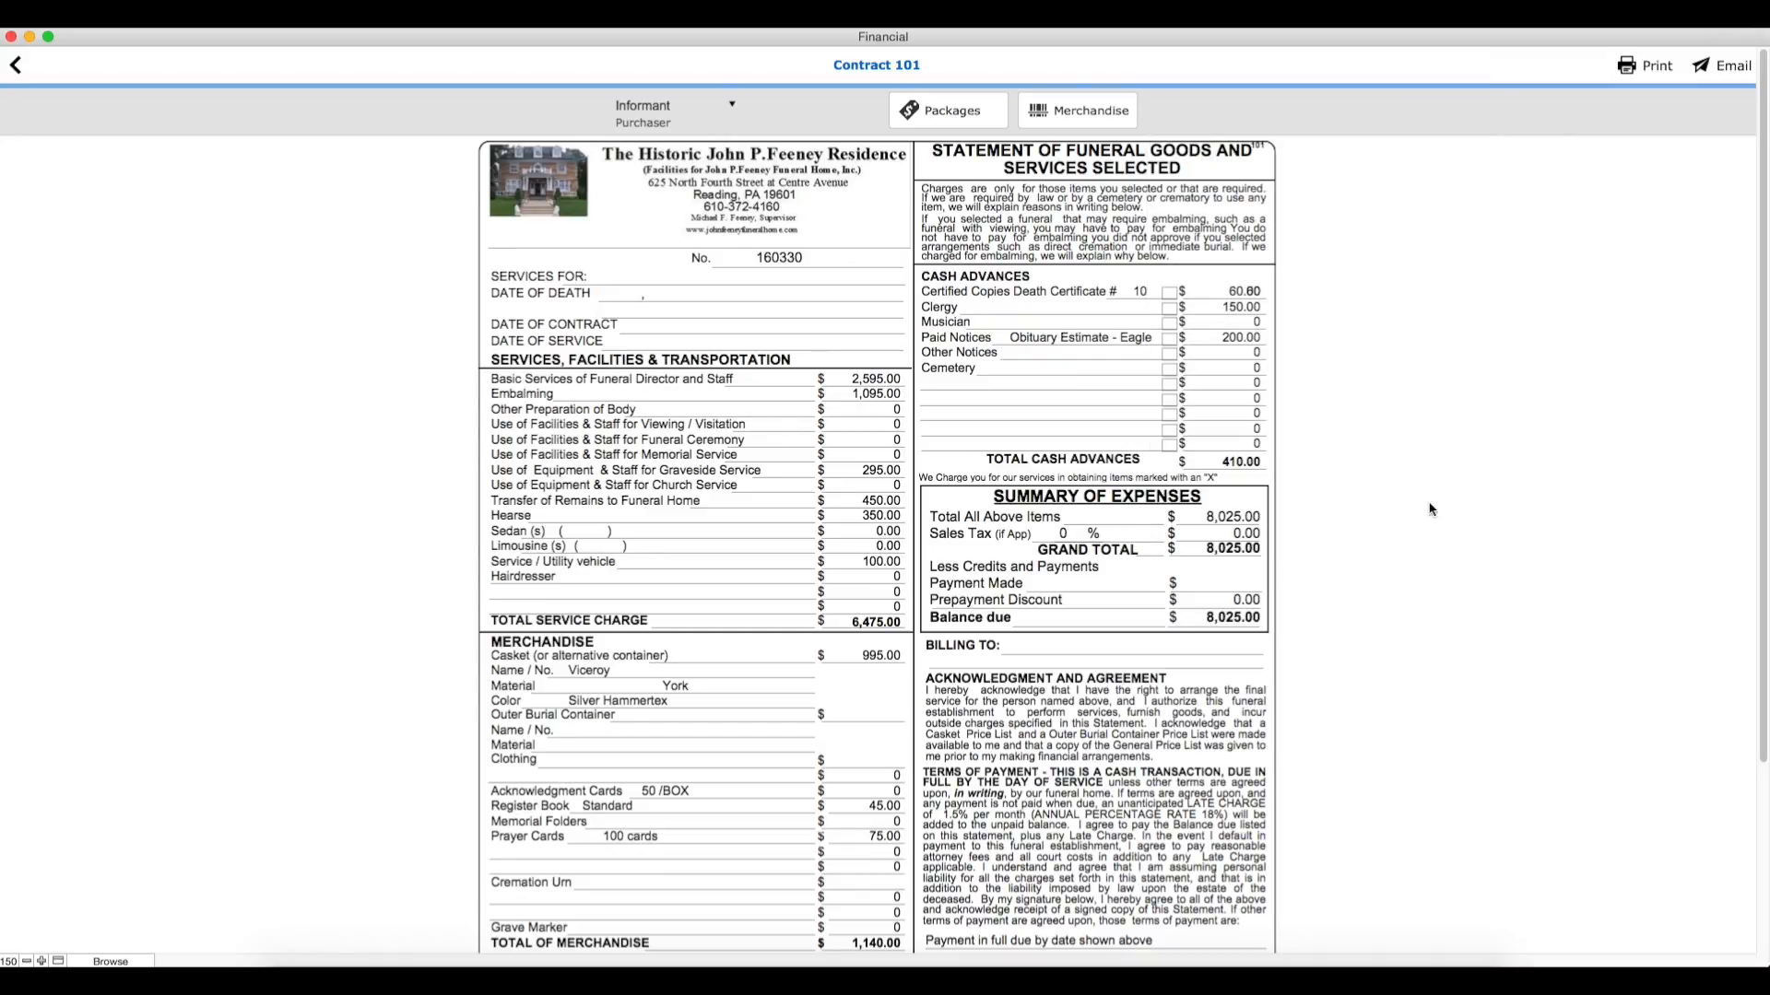
scroll(1434, 506, down, 1)
click(23, 67)
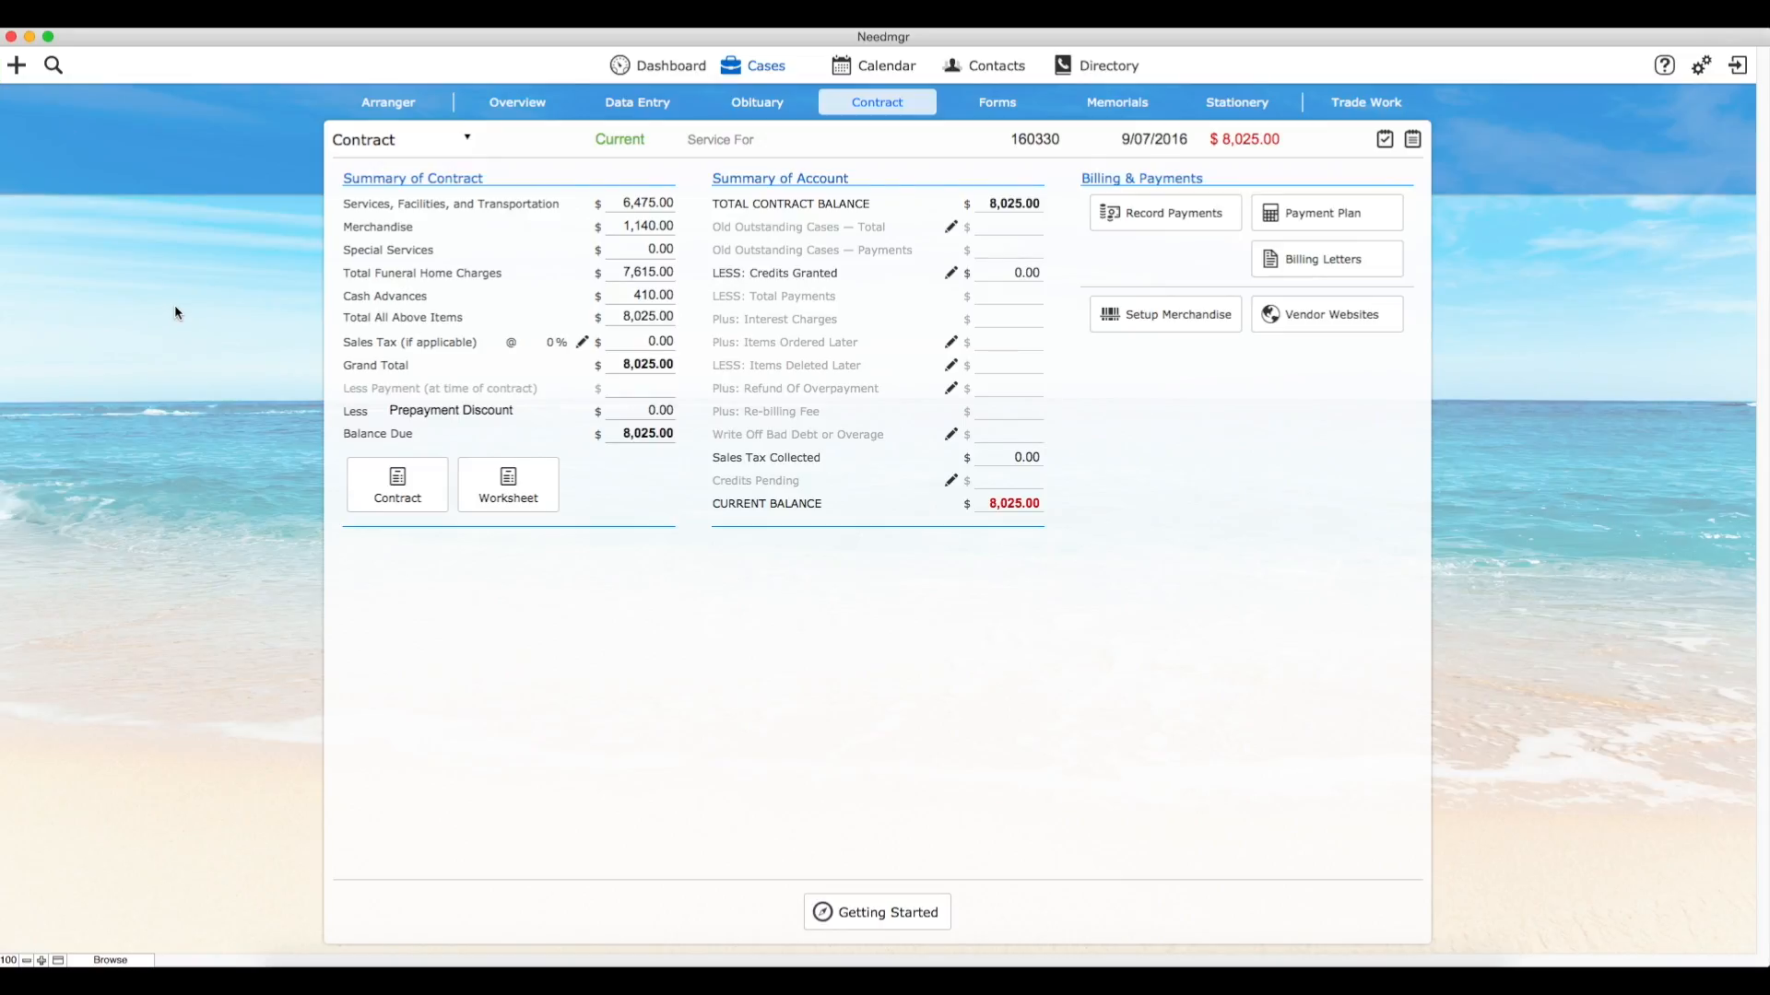
Step: Mark Death Certificates with an X as a charged cash advance in the contract worksheet and return to the summary
click(517, 489)
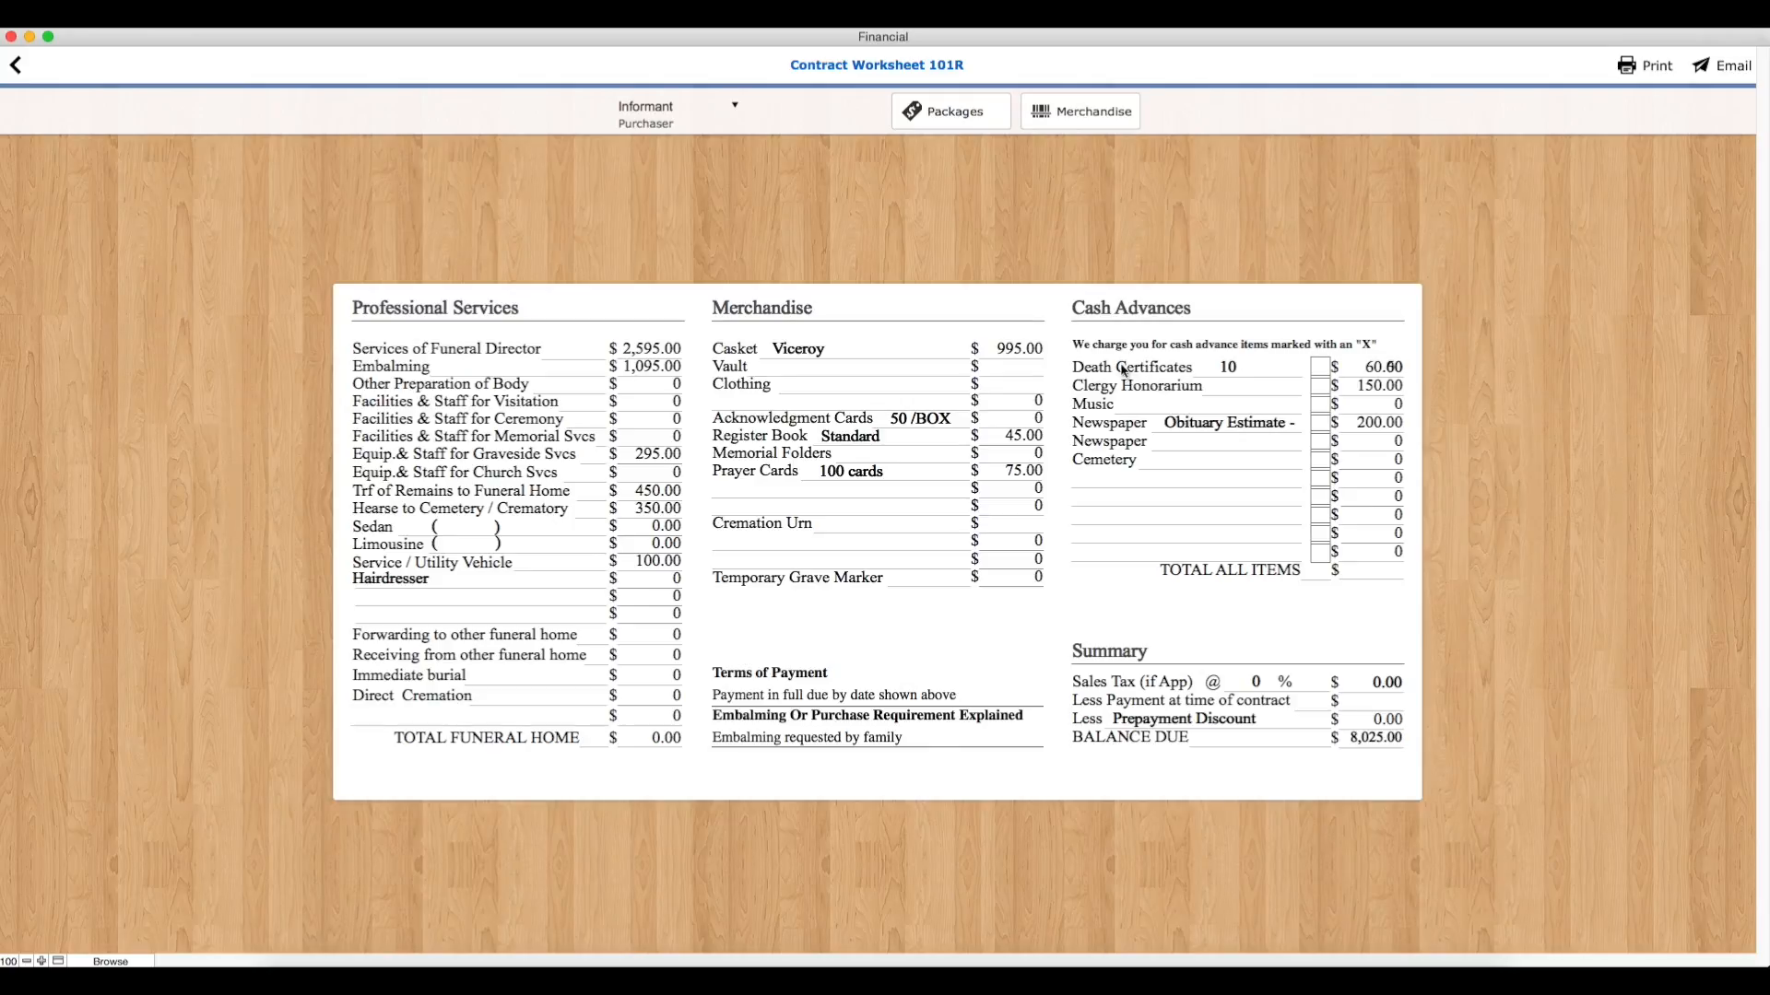
click(1321, 366)
click(1291, 514)
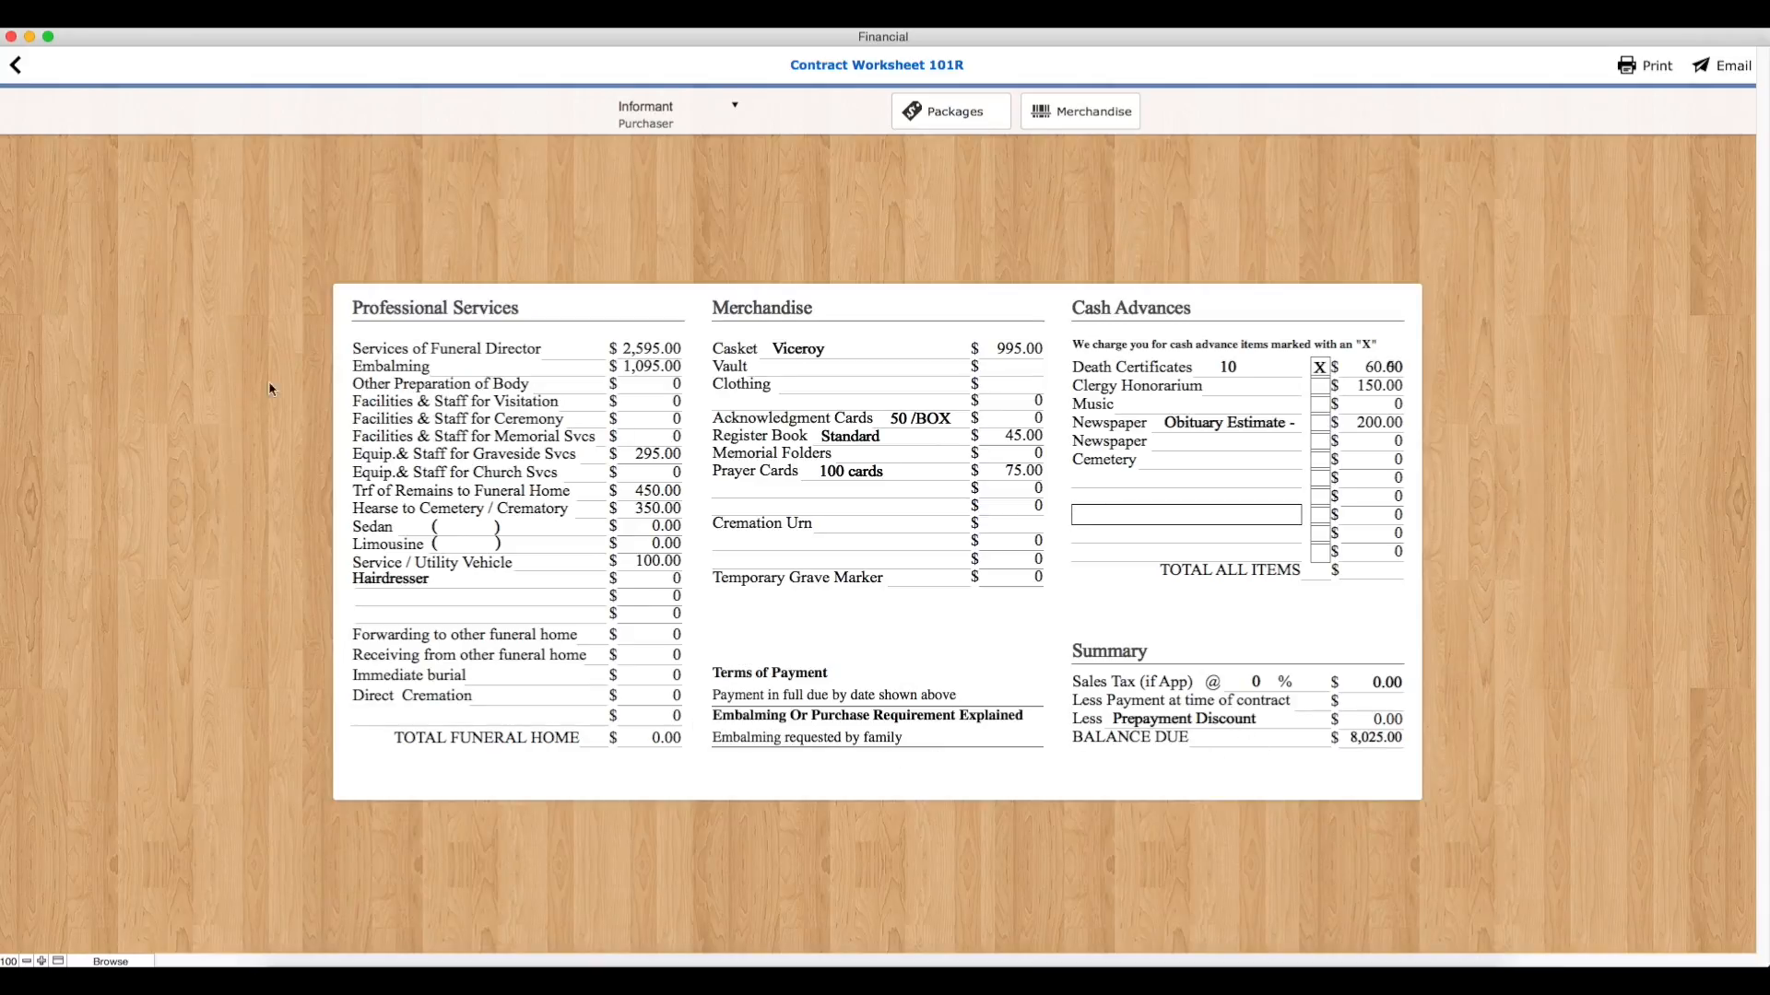
click(16, 65)
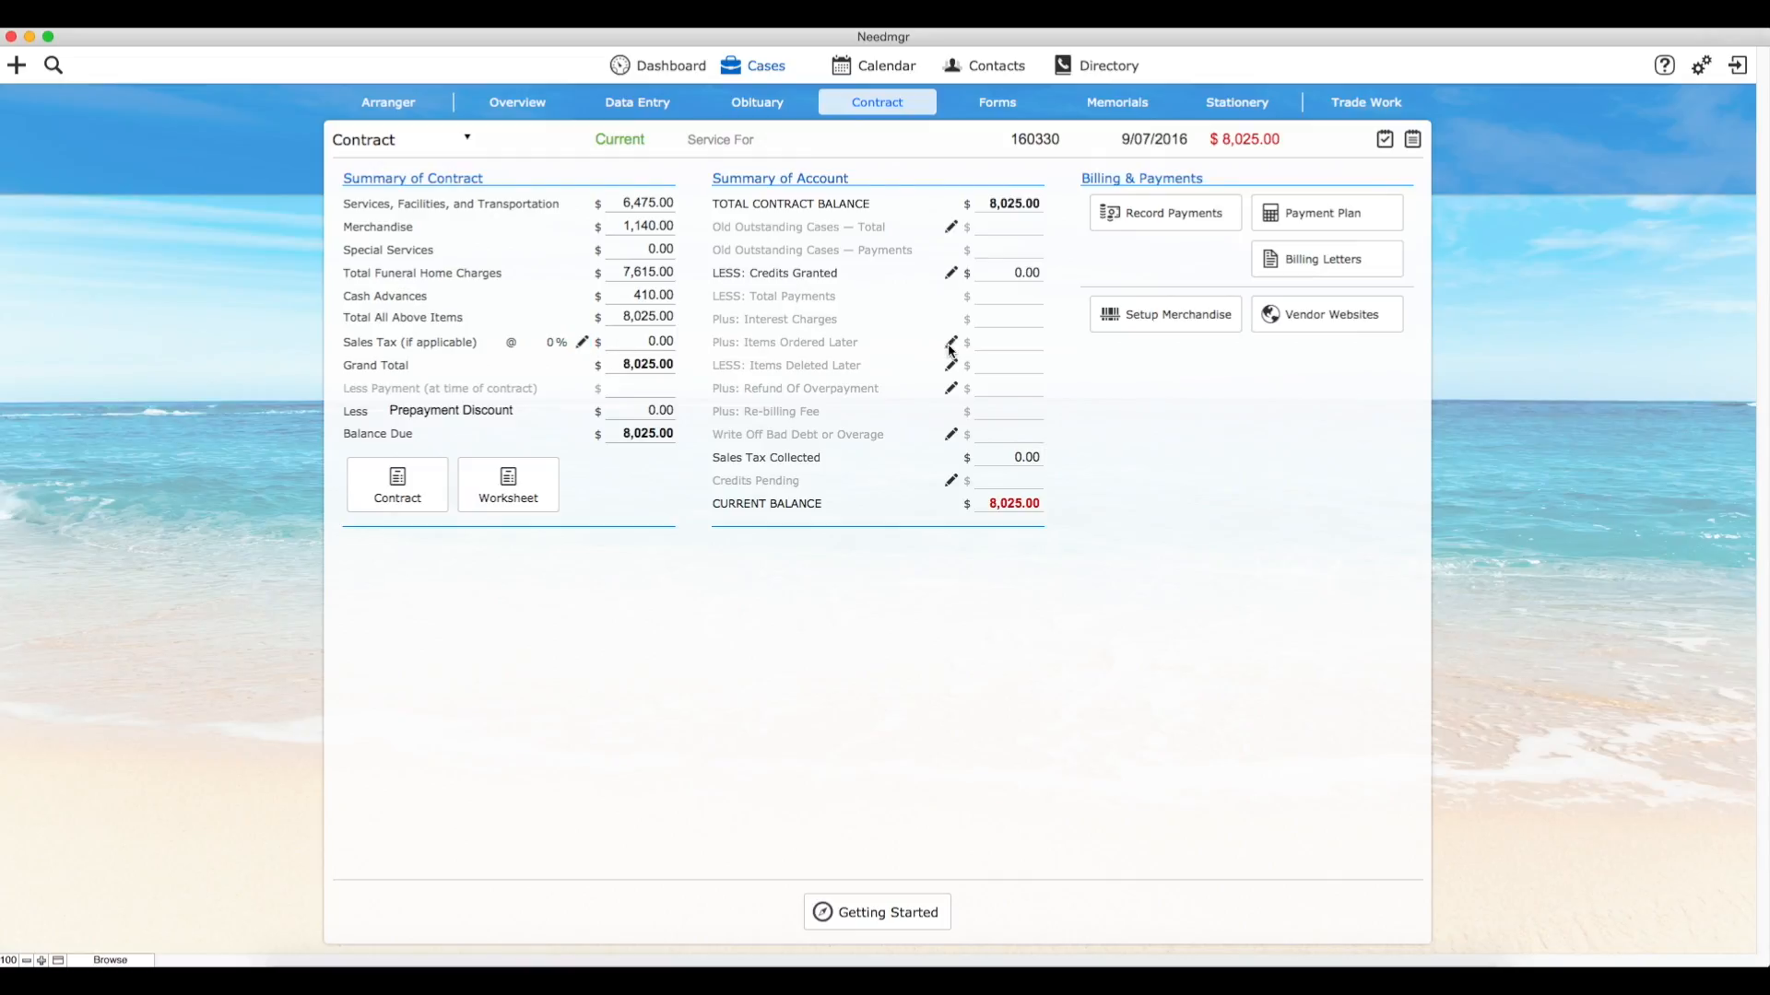
Step: Enter a Prepayment Discount of 200 dated 4/04/2016 in the account's granted credits
click(950, 273)
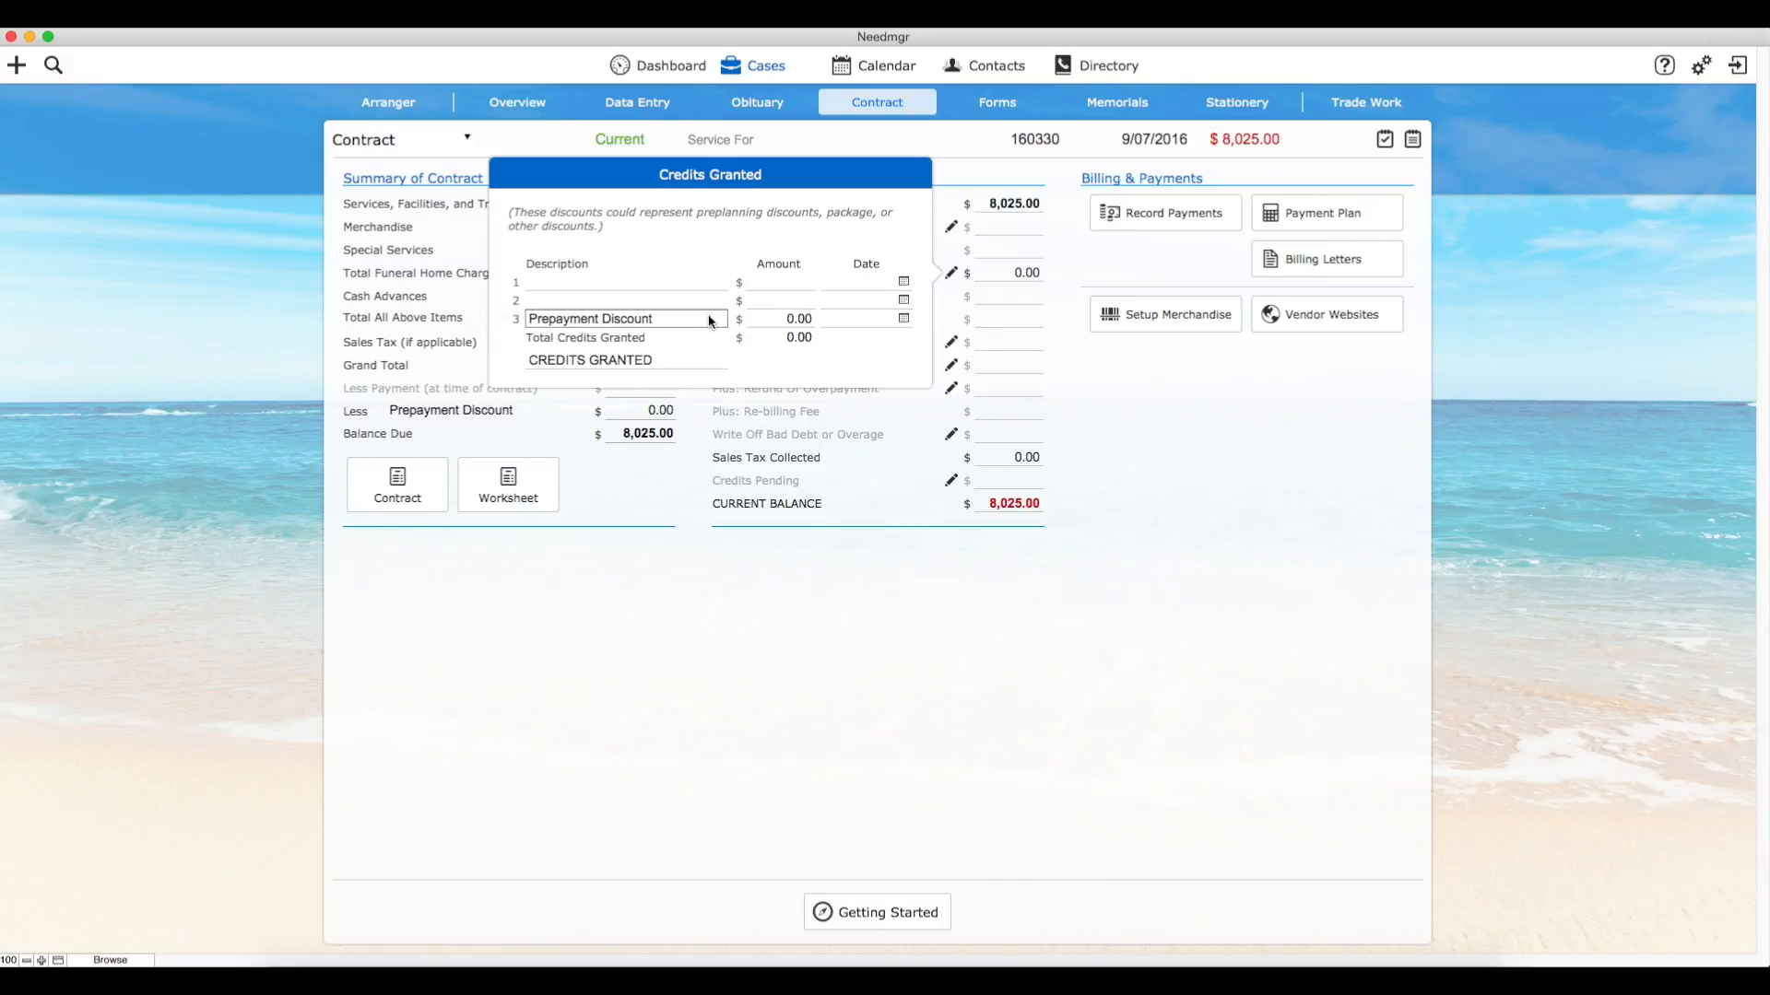
click(792, 322)
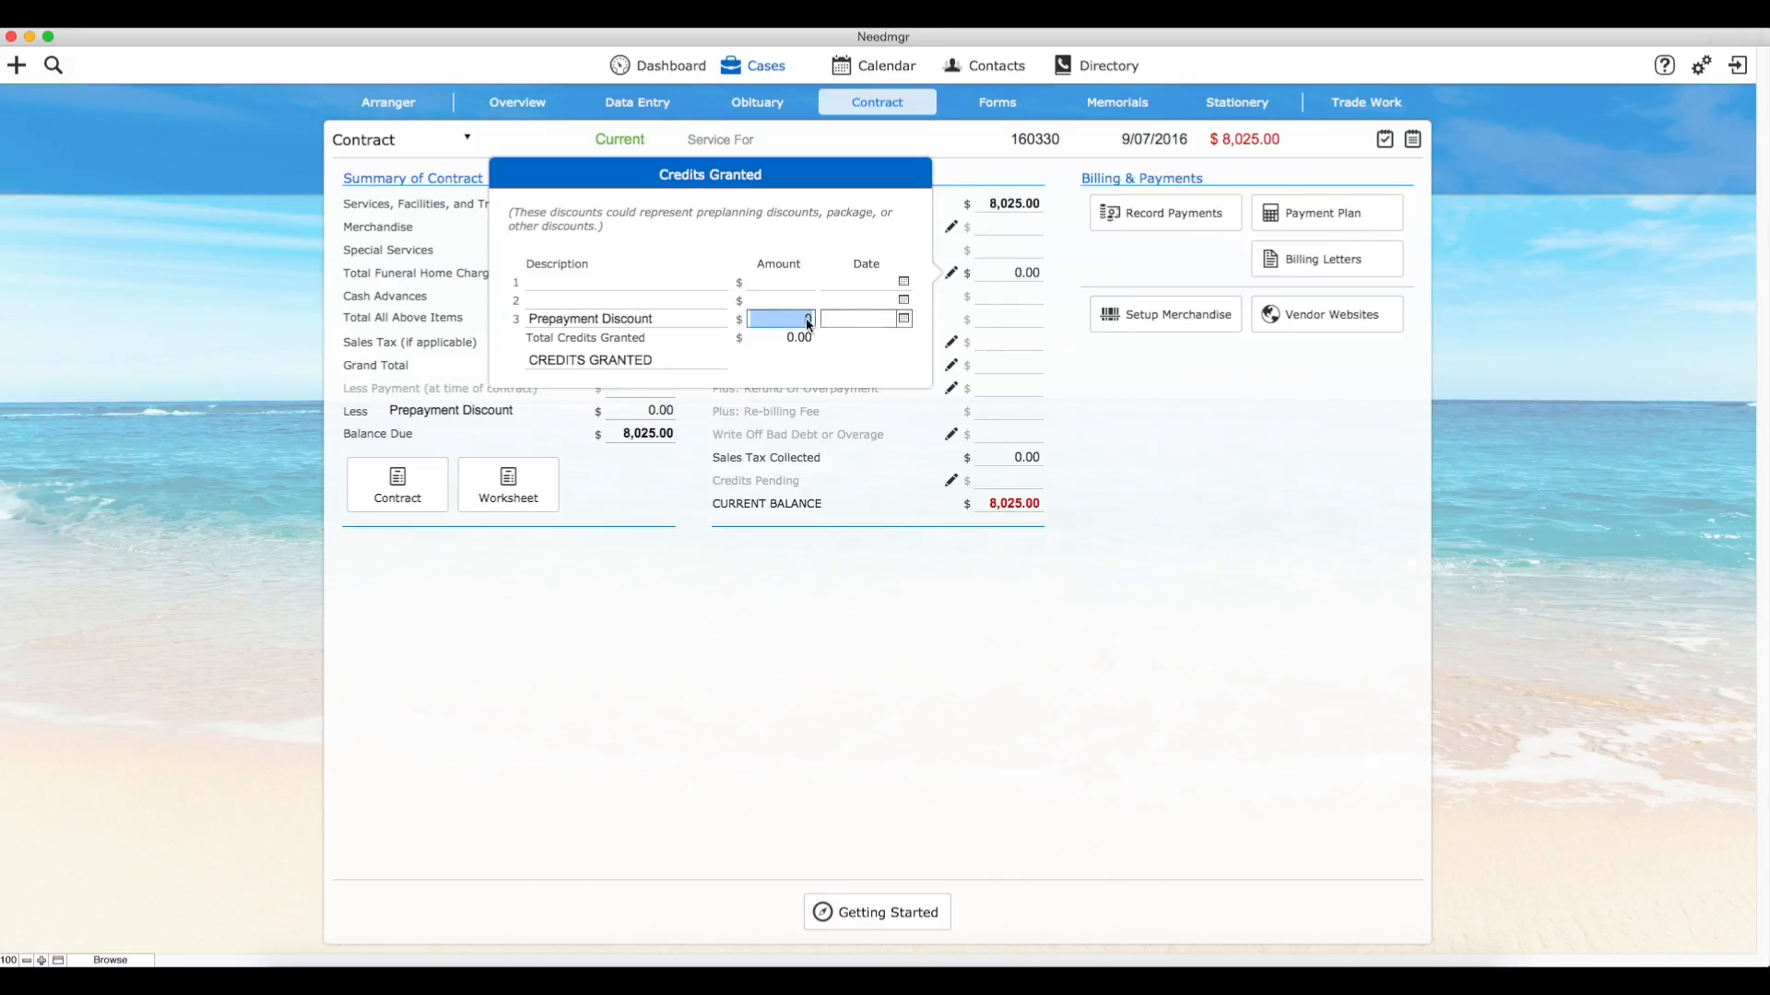
text(200)
click(904, 319)
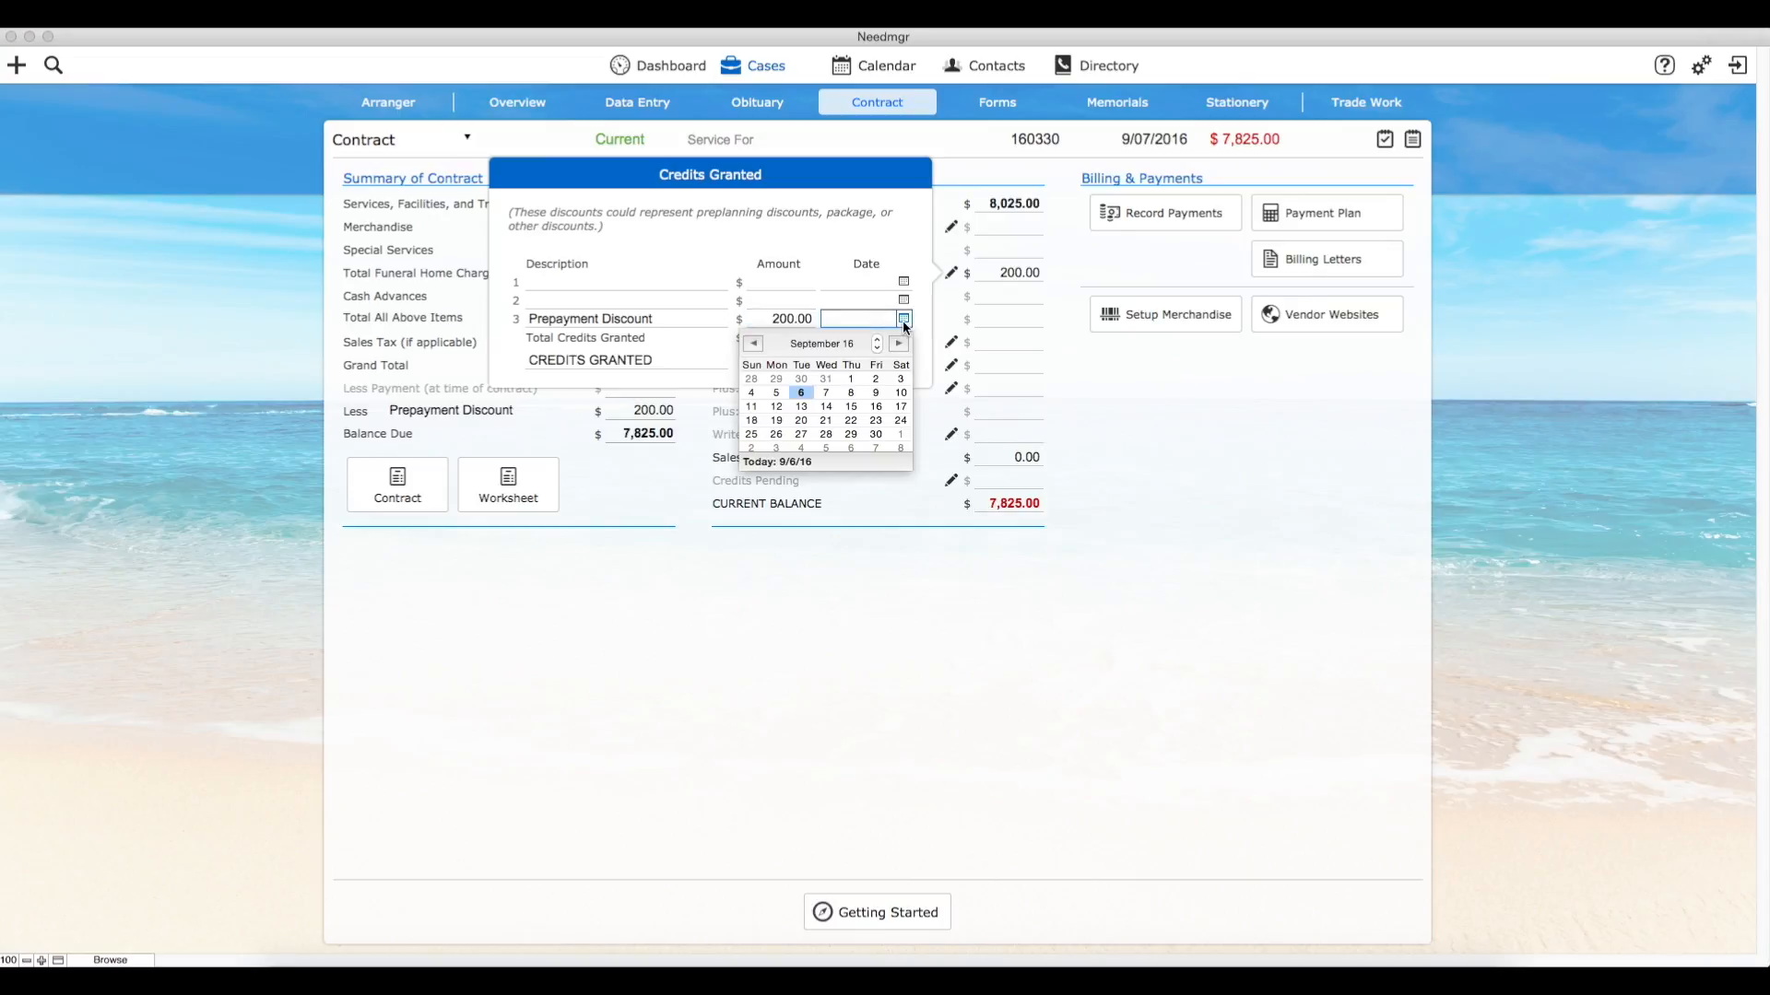
click(754, 345)
click(754, 345)
click(754, 345)
click(754, 345)
click(754, 345)
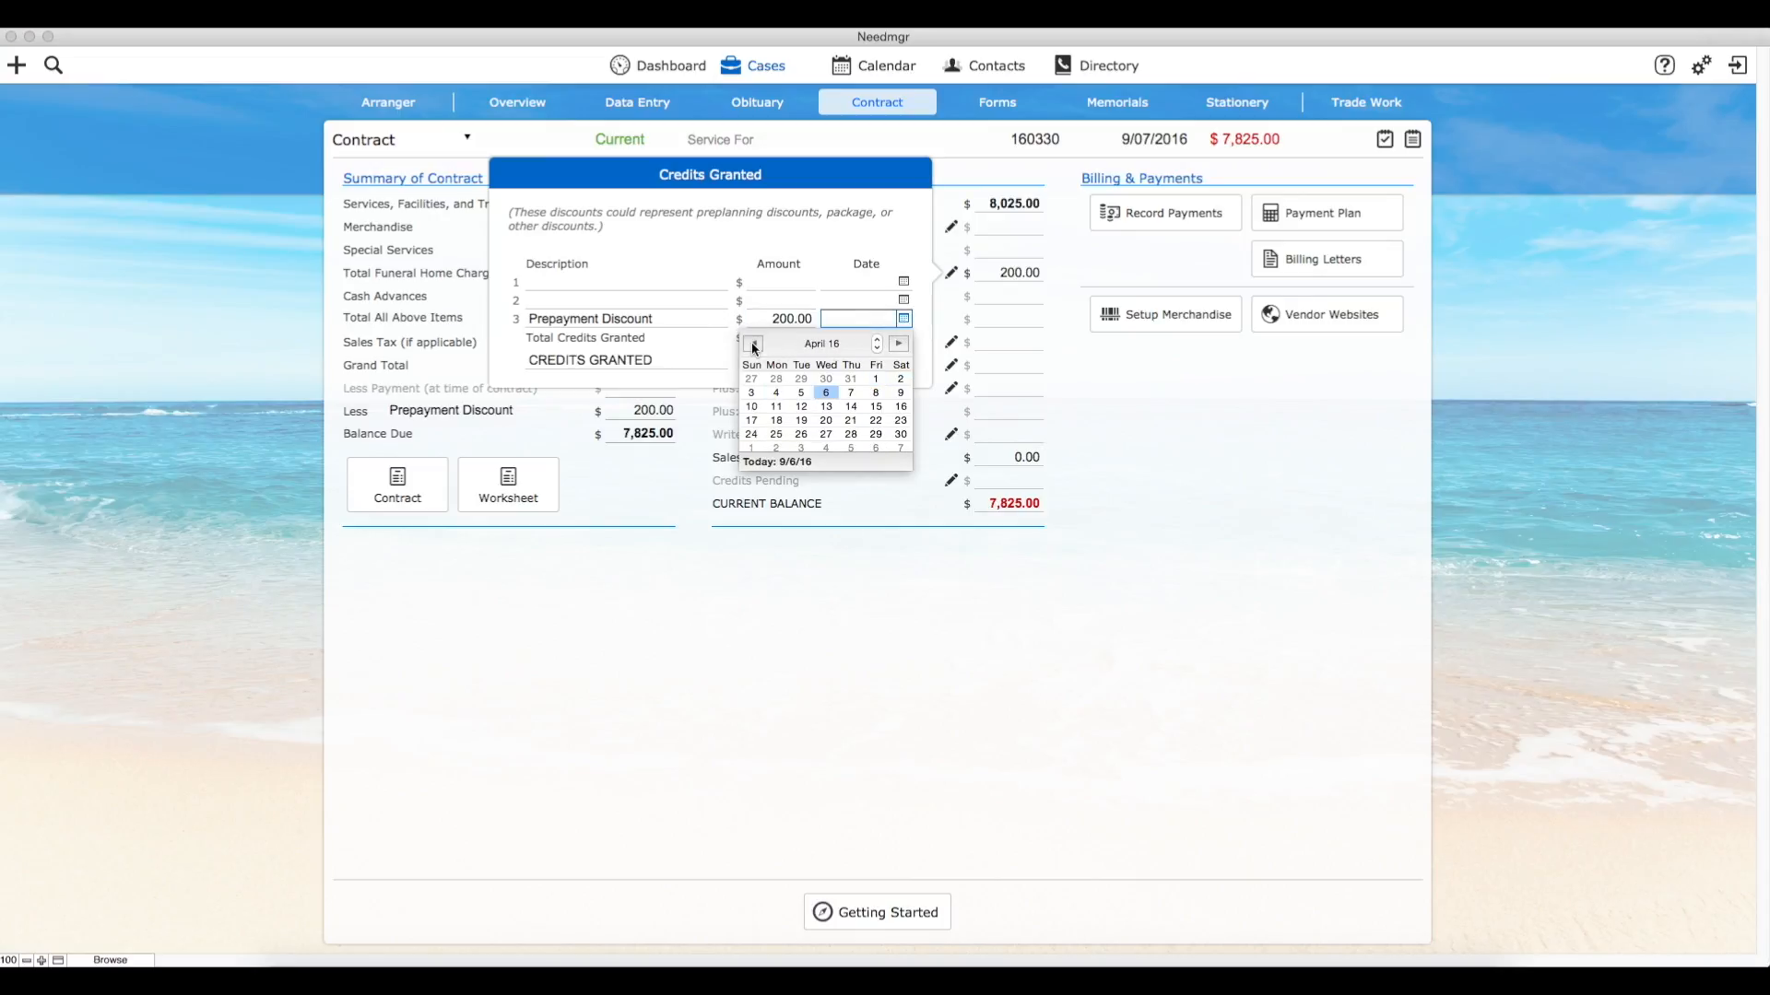
click(776, 393)
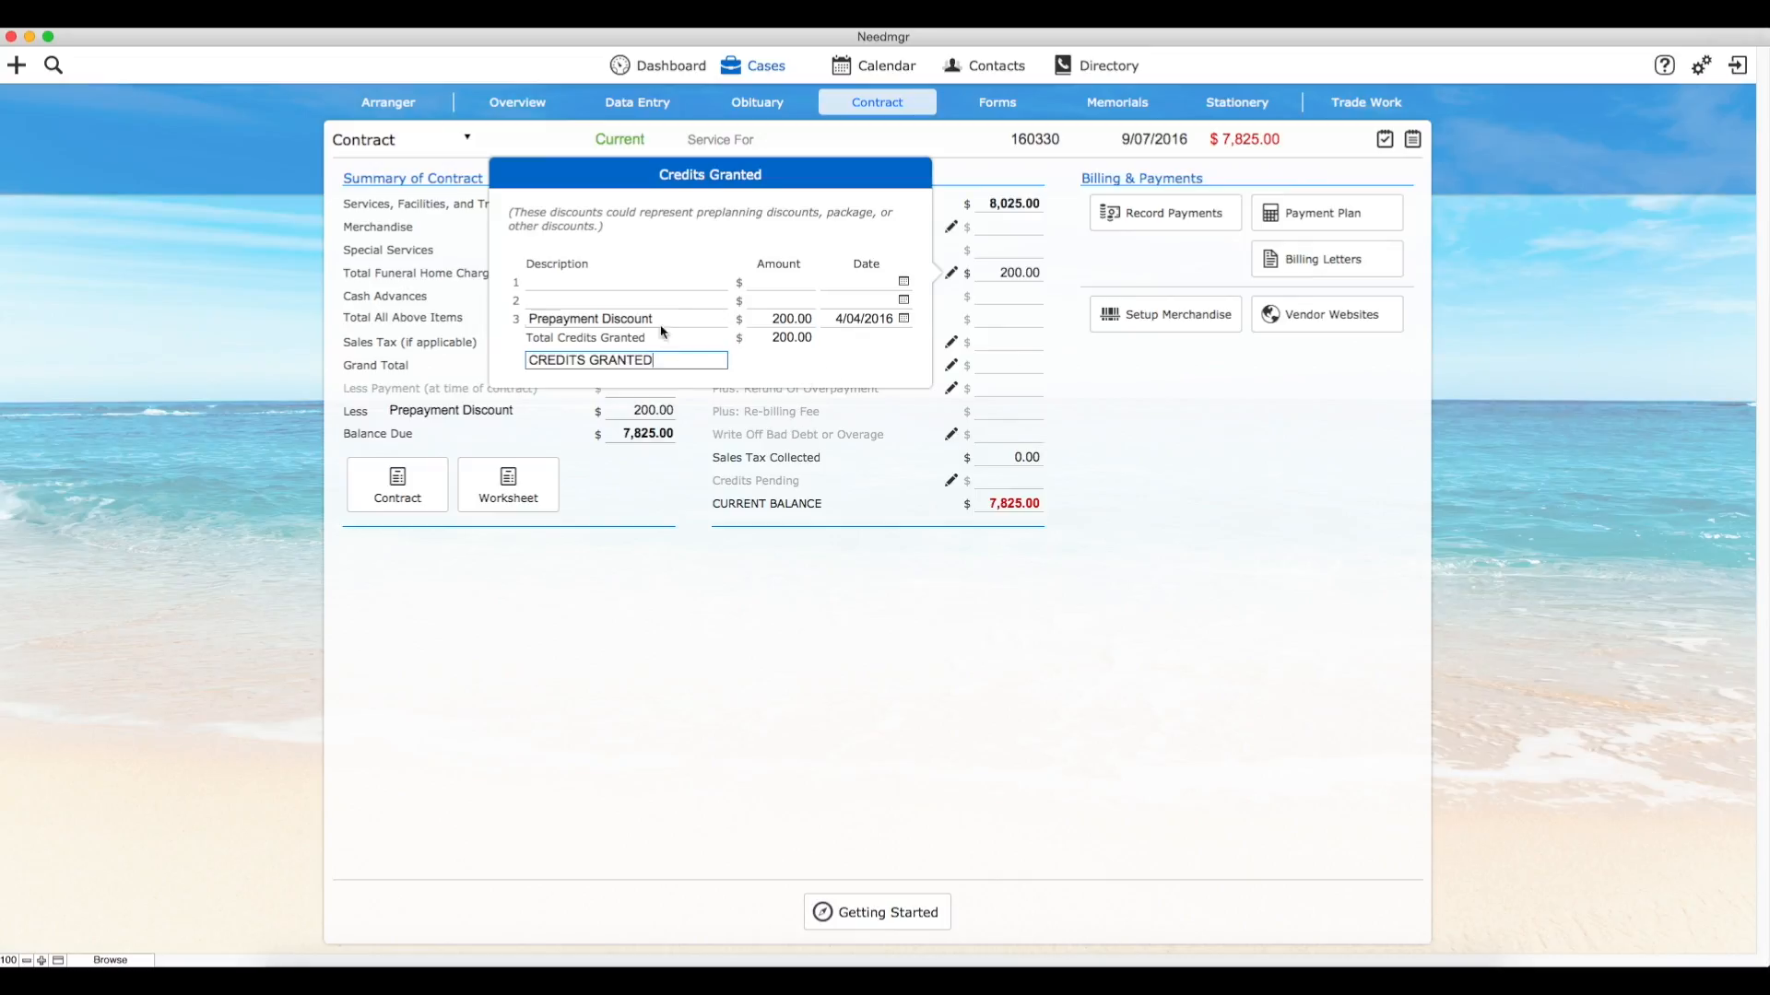
click(934, 418)
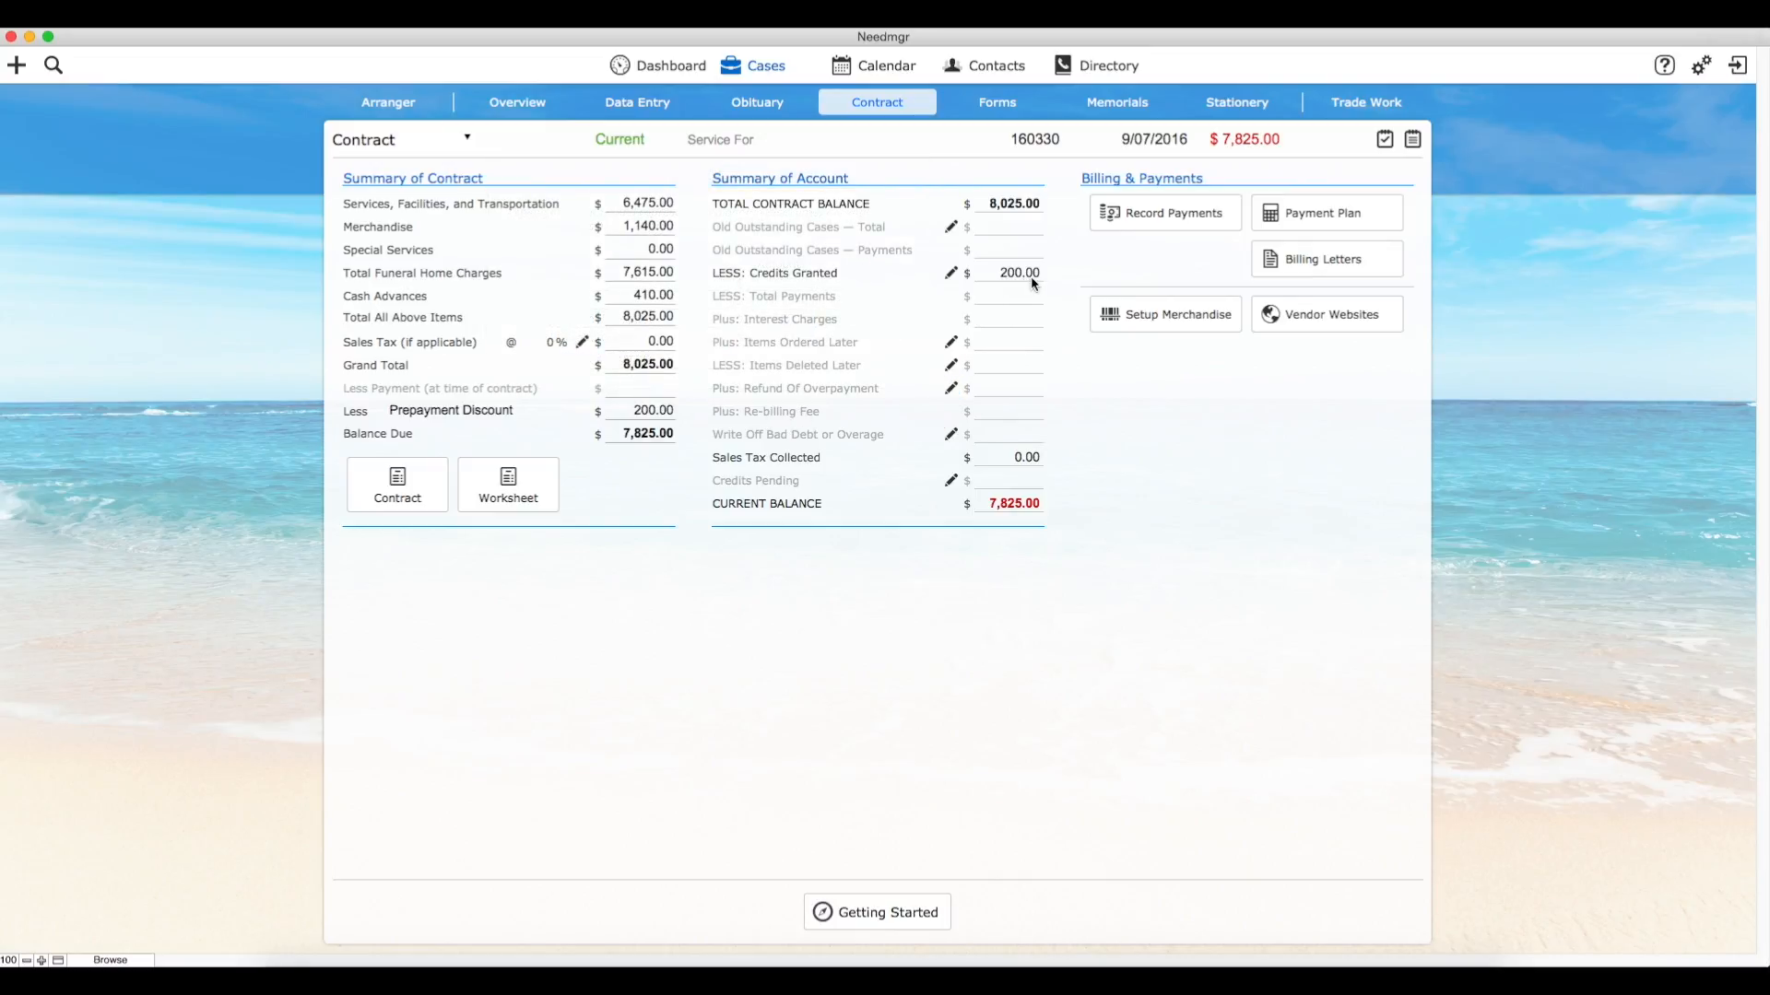
Step: Open the case's contract and check its print options without printing it
click(392, 483)
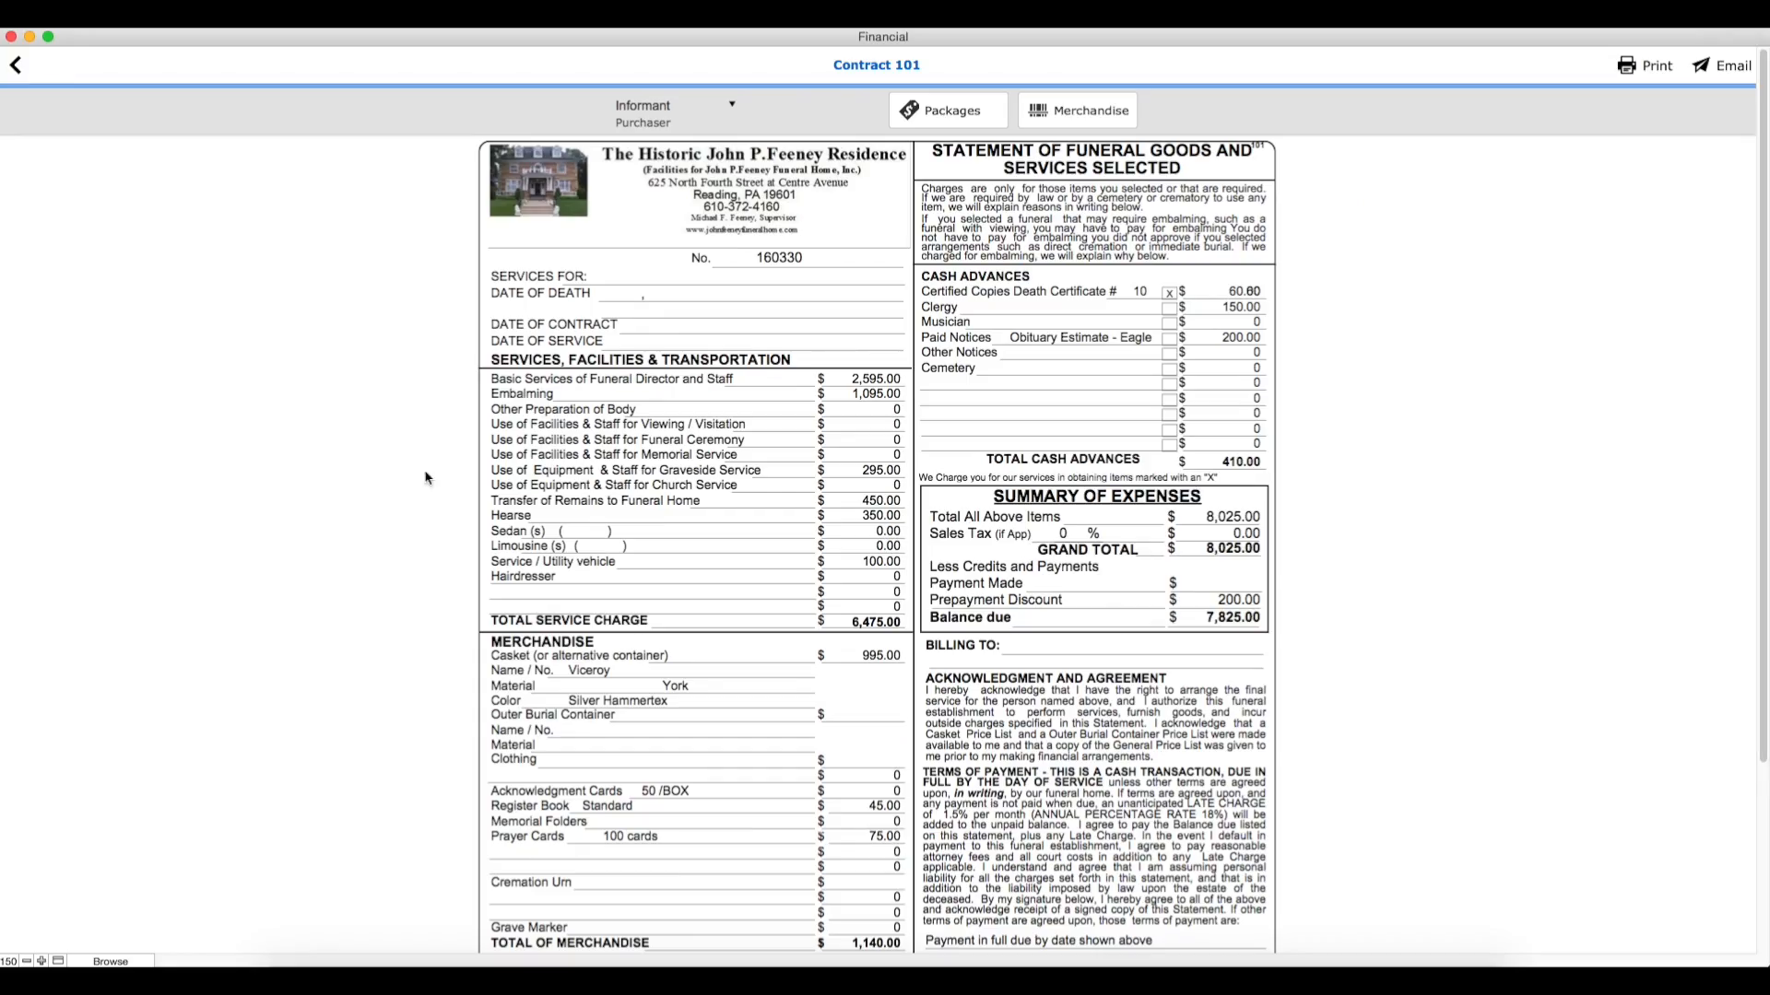
click(1645, 66)
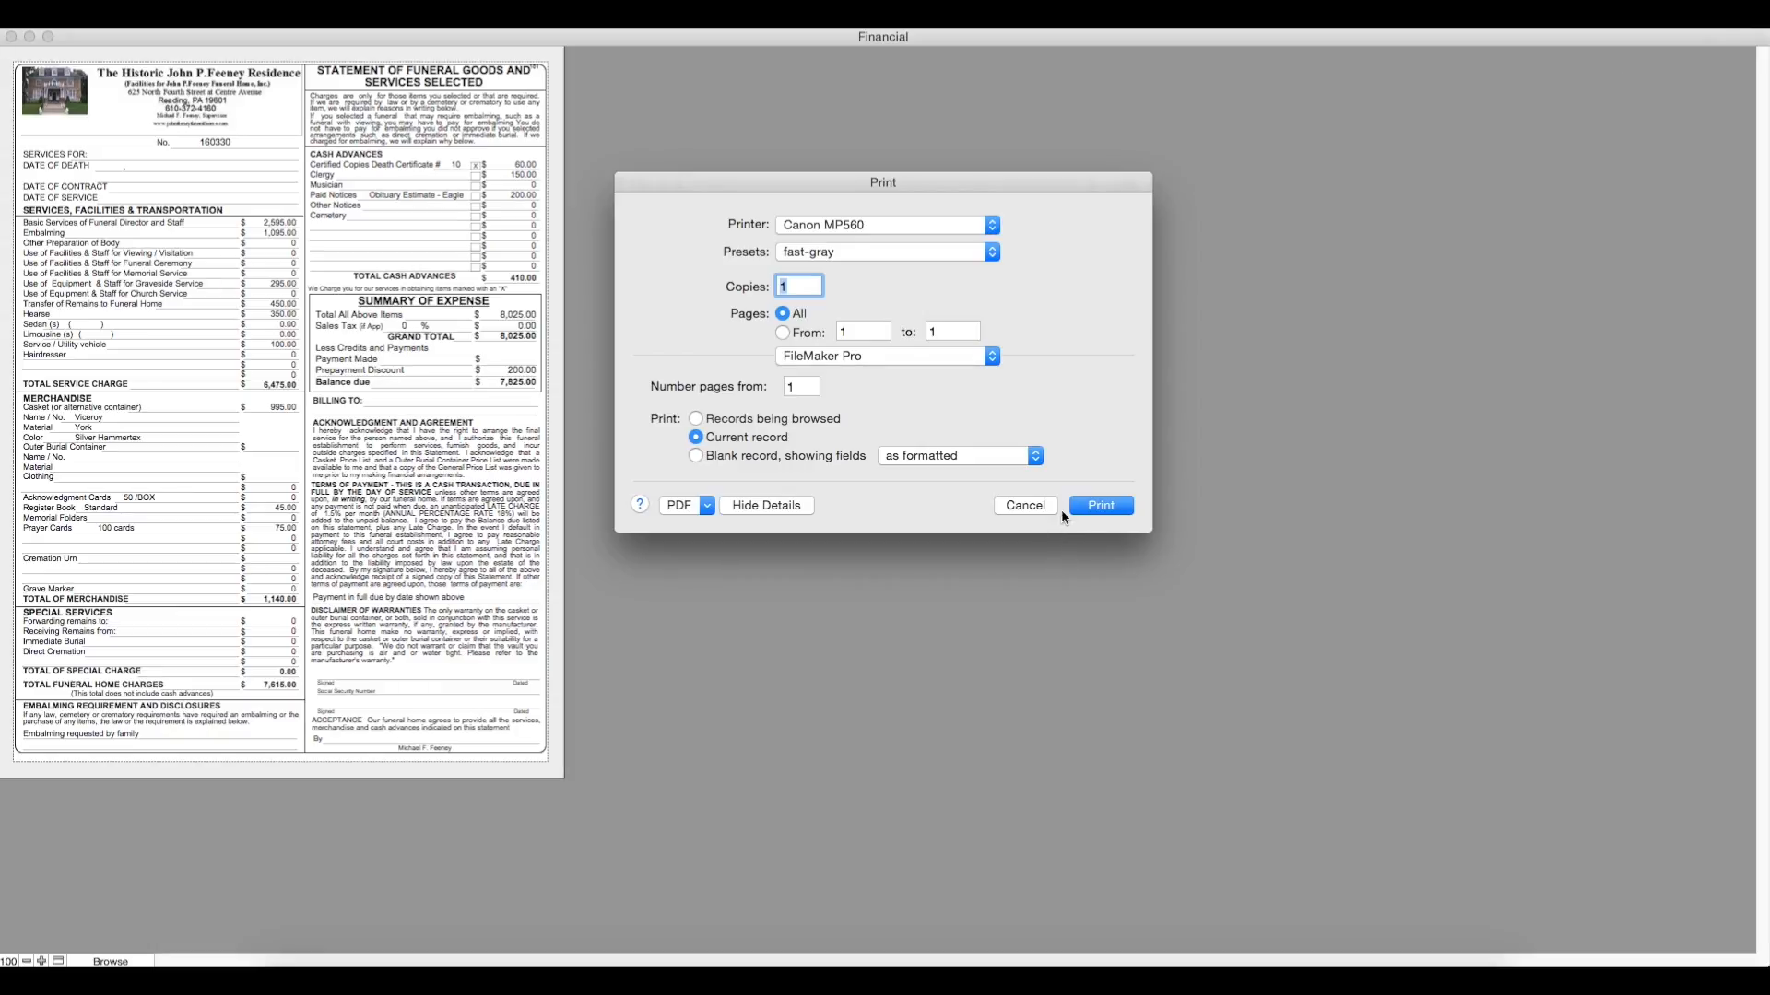
click(1026, 506)
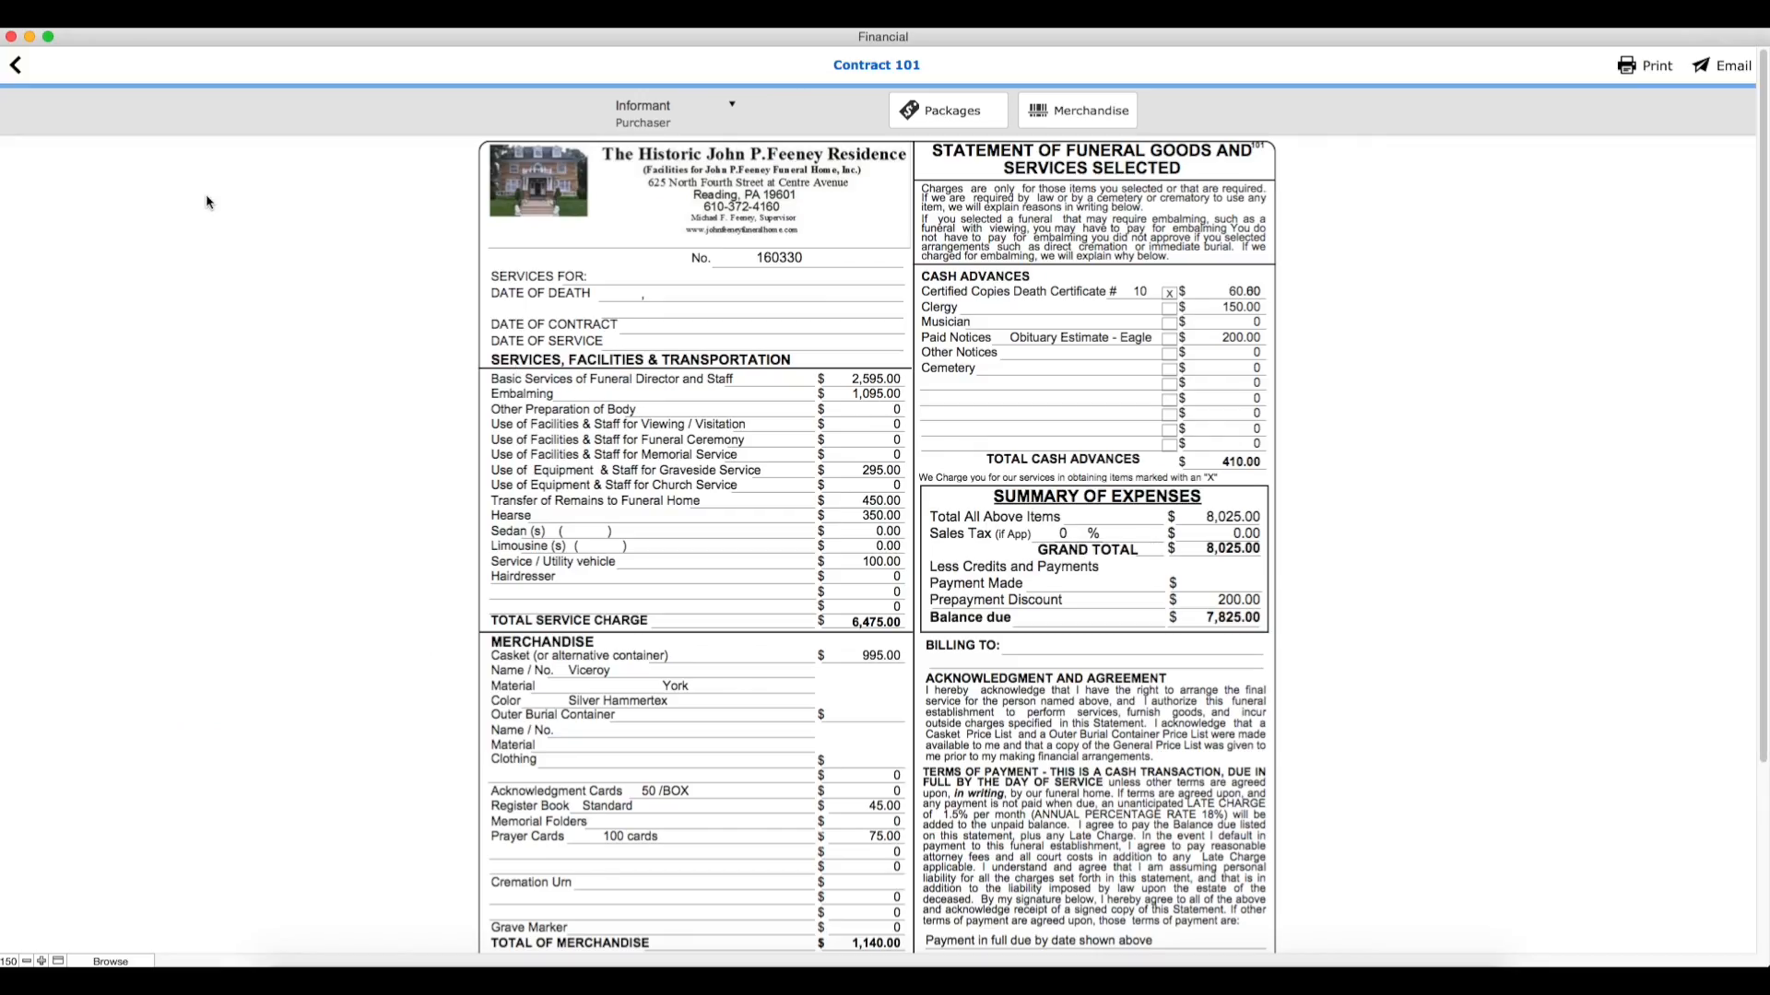